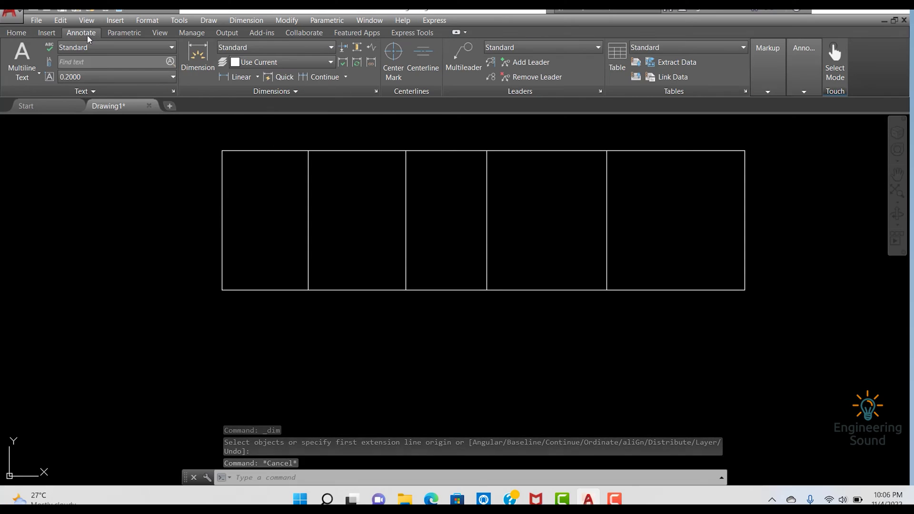
- Open the Annotate tab's Dimension Style dropdown to list the Annotative and Standard styles
left_click(273, 45)
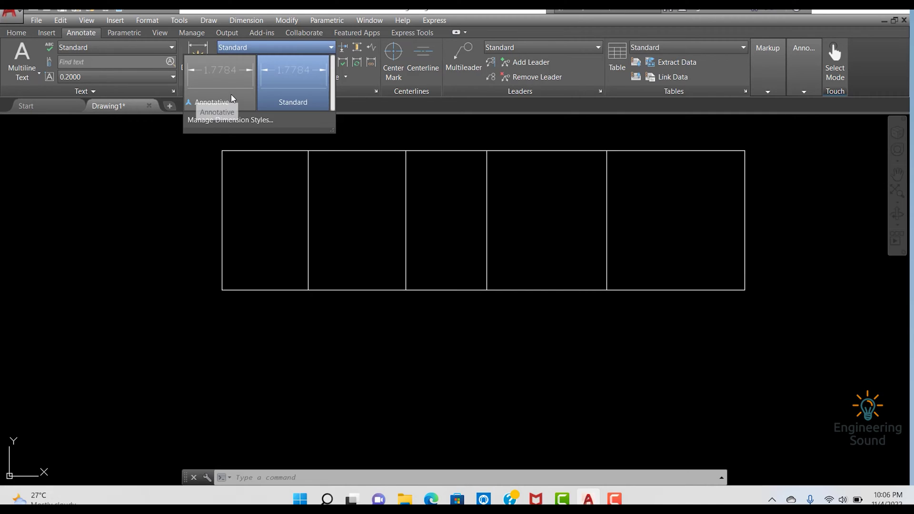
- Keep Standard and dimension the first rectangle's bottom edge, giving 1.5889
left_click(294, 88)
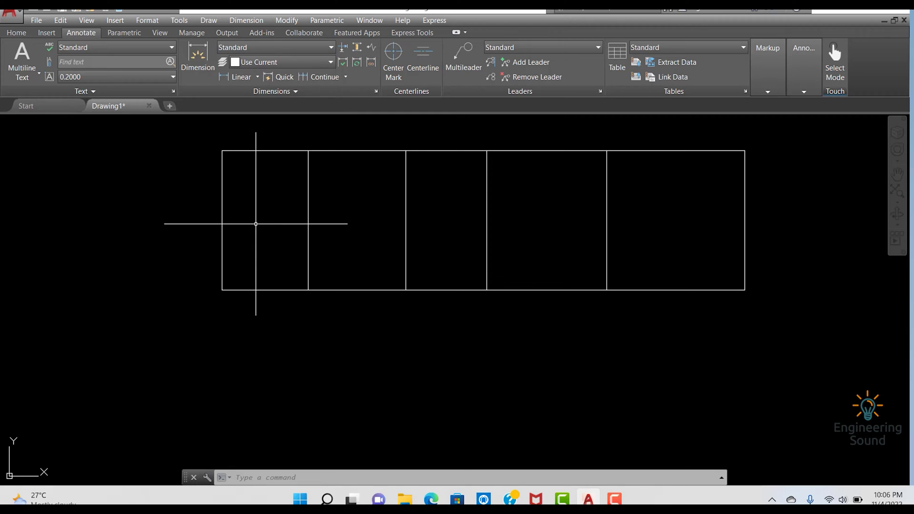
left_click(197, 57)
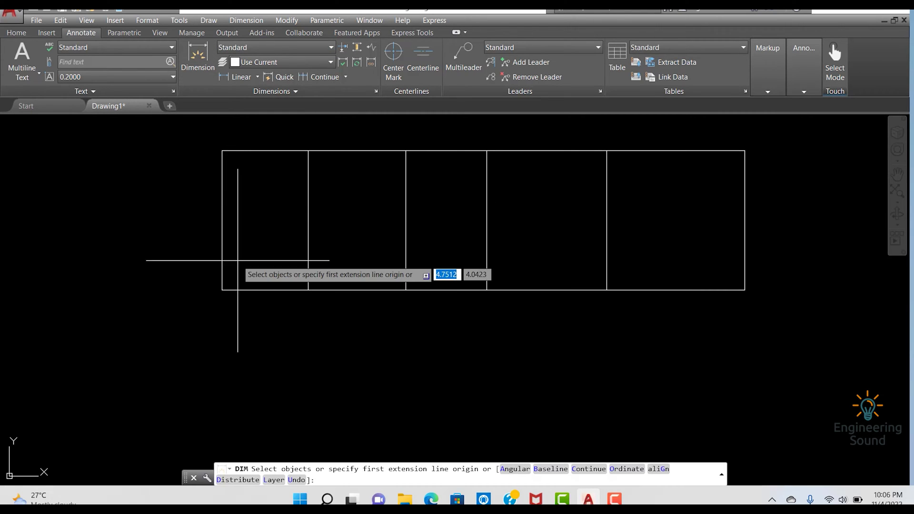
left_click(222, 290)
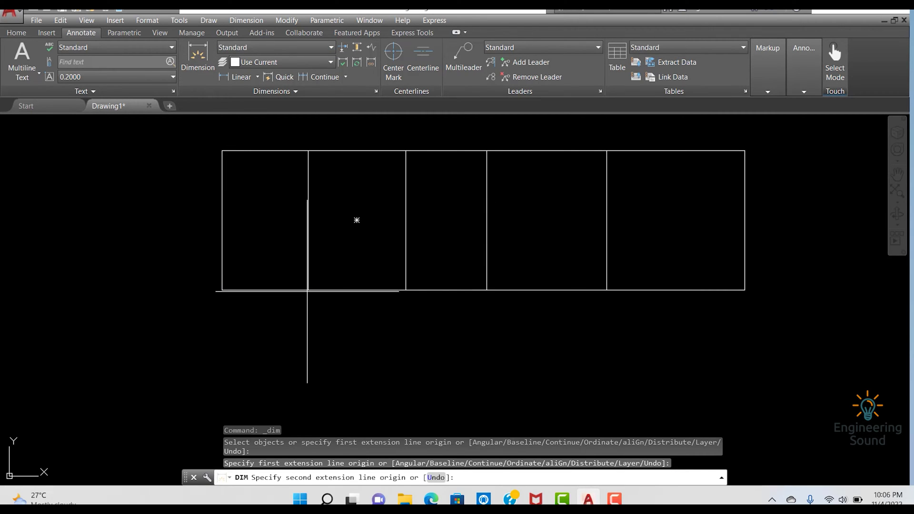
left_click(307, 290)
left_click(304, 310)
scroll(280, 315, "up", 4)
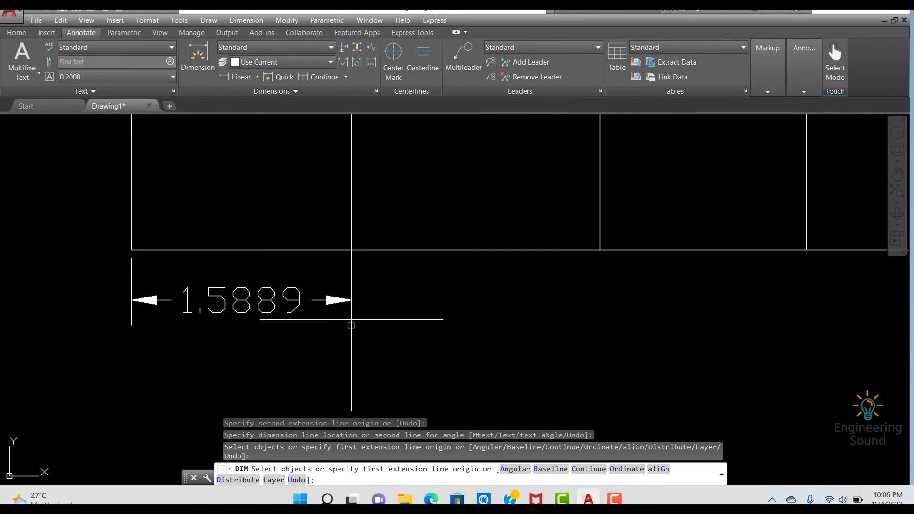
key("Return")
scroll(372, 305, "down", 2)
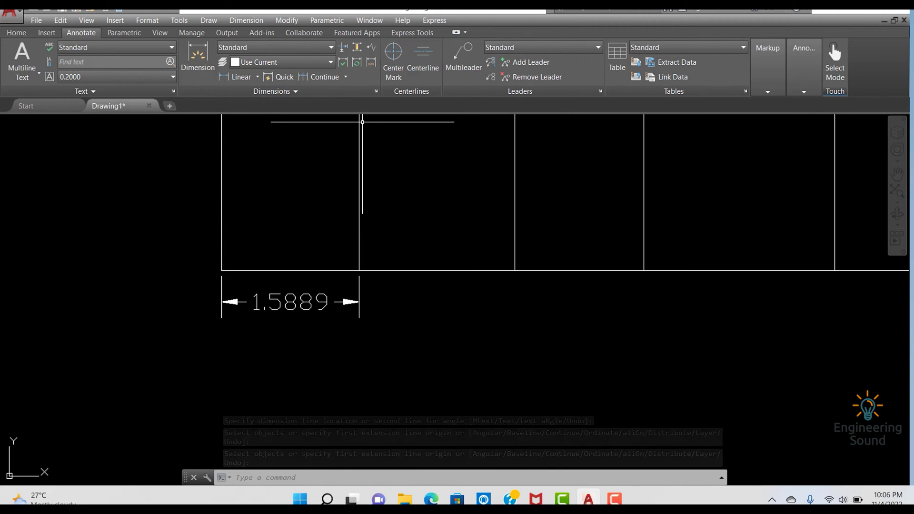
type("d")
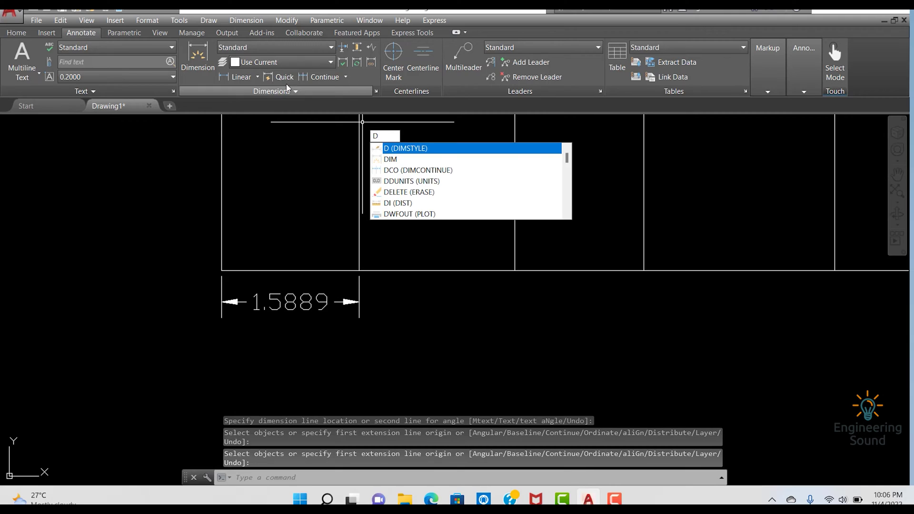
- Open the Dimension Style Manager with DIMSTYLE (D), showing Standard as current
key("Escape")
left_click(289, 49)
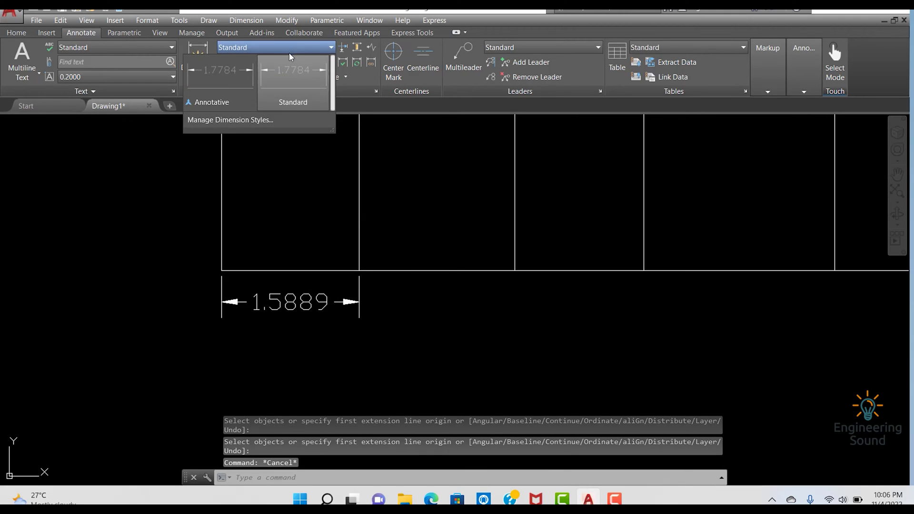
left_click(243, 122)
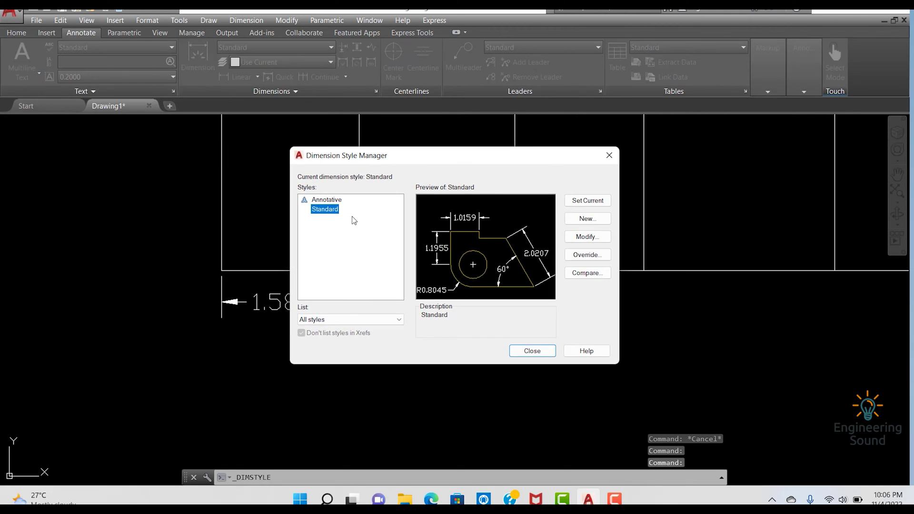
key("Escape")
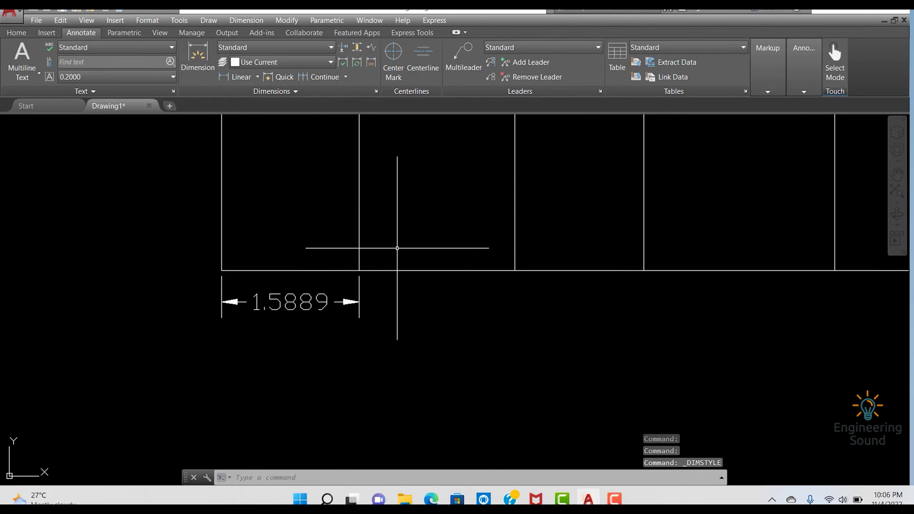
type("d")
key("Return")
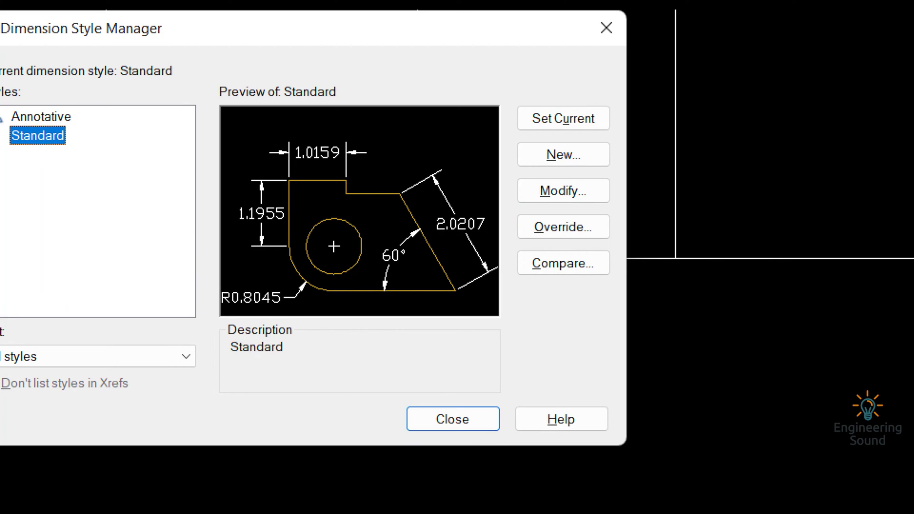
mouse_move(519, 208)
left_mouse_down("ctrl")
mouse_move(555, 239)
mouse_move(616, 239)
left_mouse_up("ctrl")
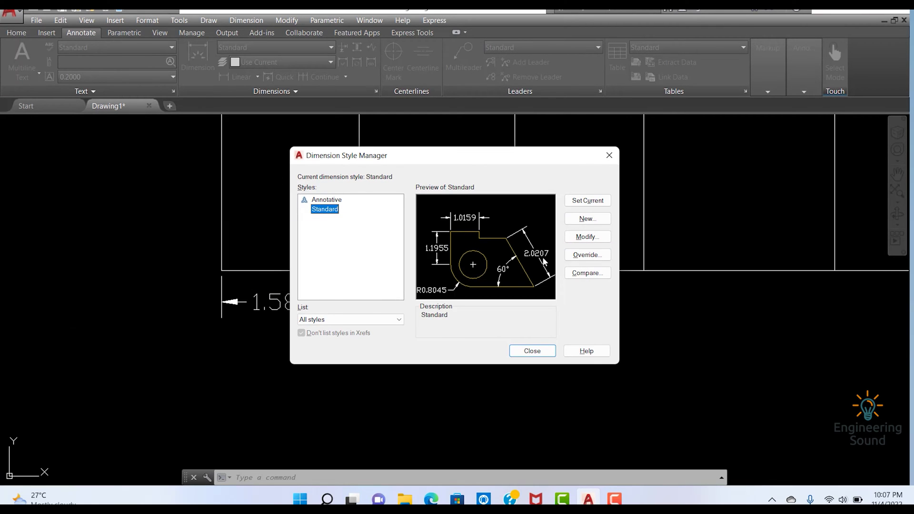
- Start an override of the Standard style and make its dimension lines Green
left_click(585, 255)
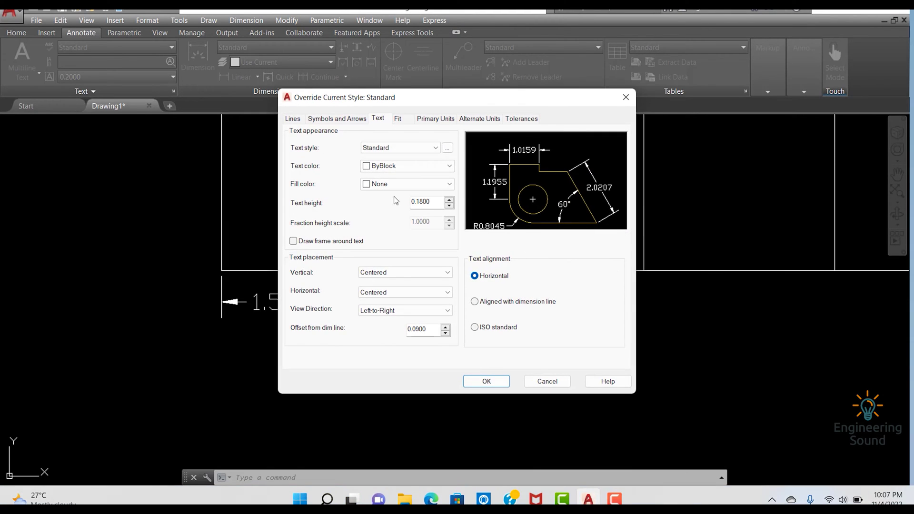
left_click(293, 122)
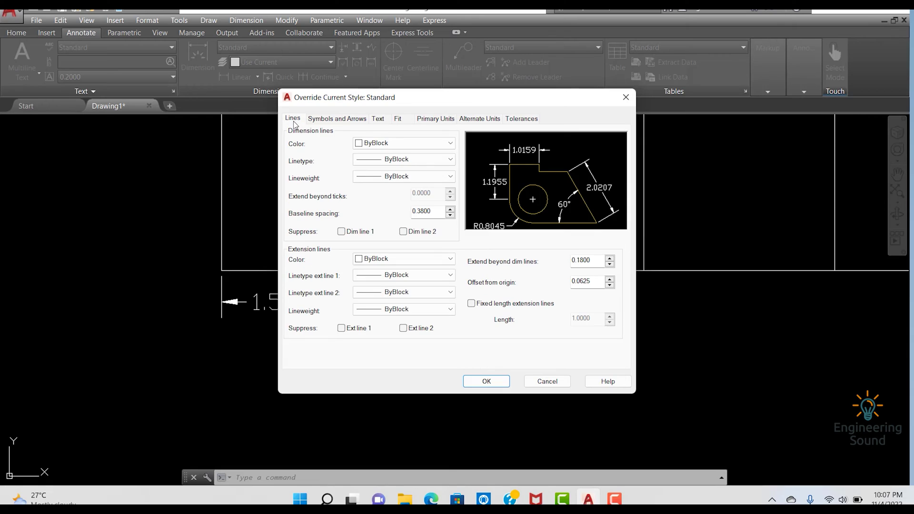
left_click(392, 145)
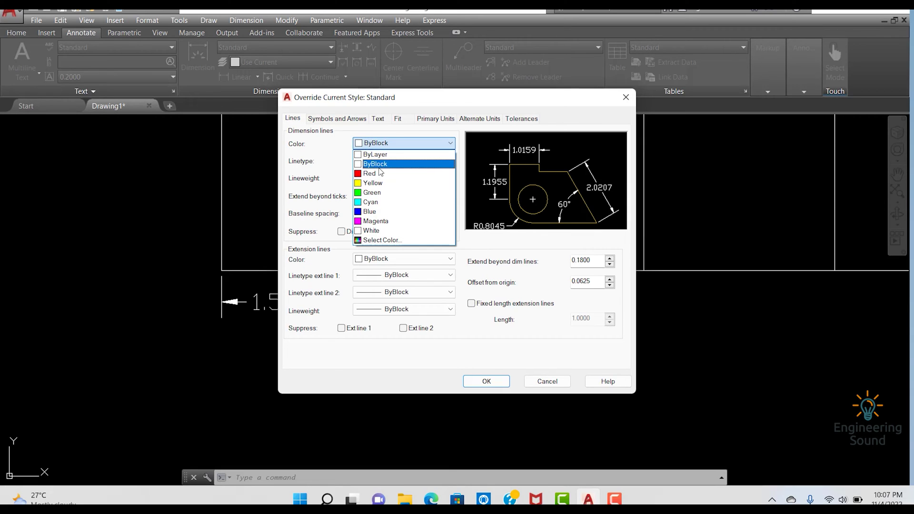
left_click(381, 193)
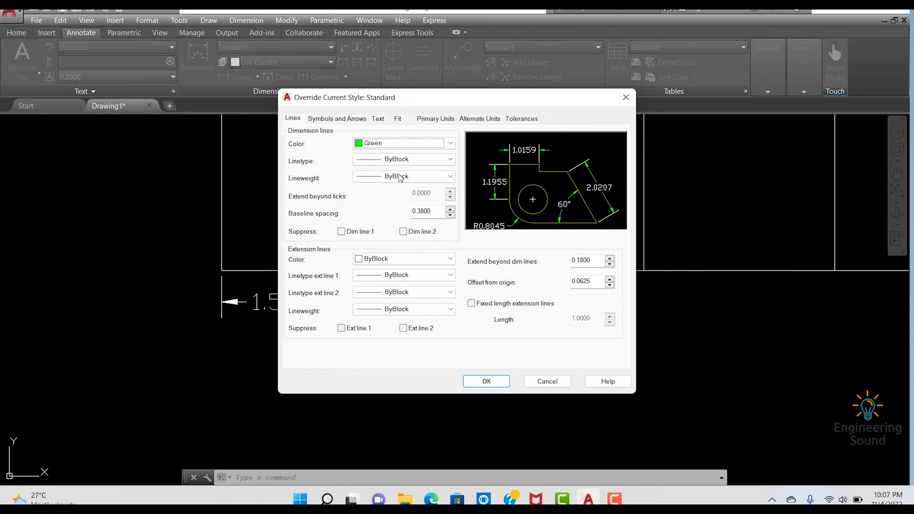
- Set the override's arrow size to 0.2500
left_click(347, 120)
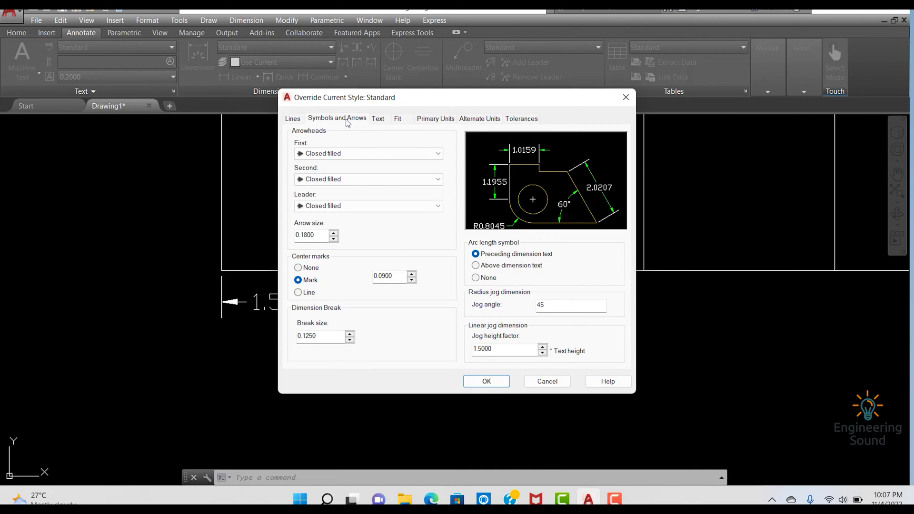
double_click(317, 235)
type("0,3")
left_click(379, 121)
left_click(313, 237)
left_click(372, 121)
type("0")
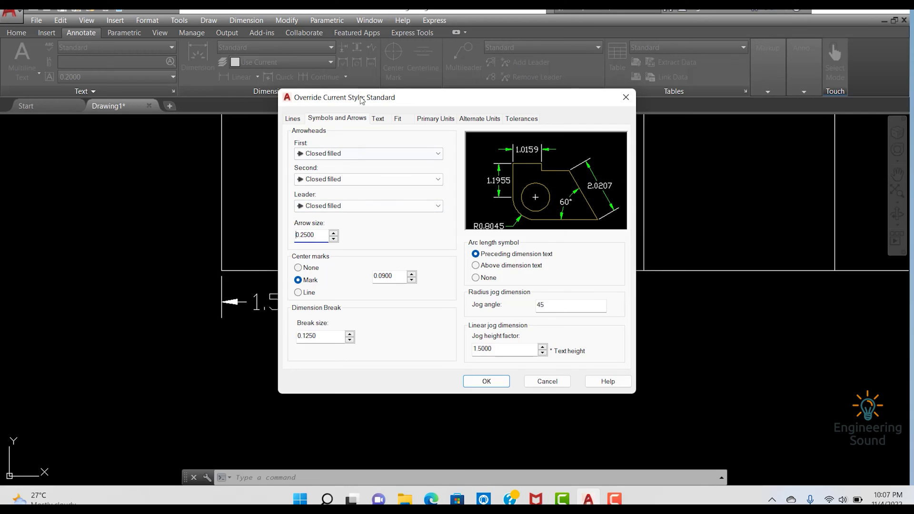
- Give the override 0.25 text height, Standard text style and Yellow text colour, then apply it
left_click(377, 119)
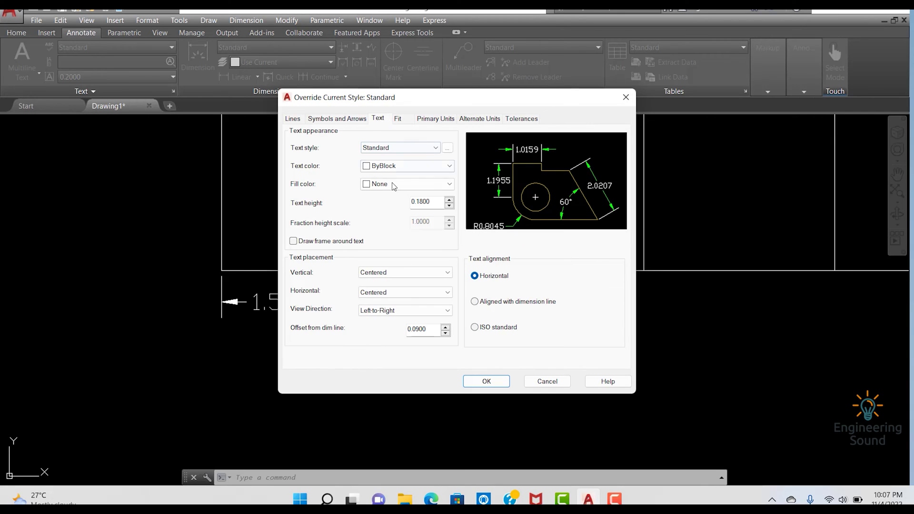
double_click(431, 202)
type("0.25")
left_click(400, 148)
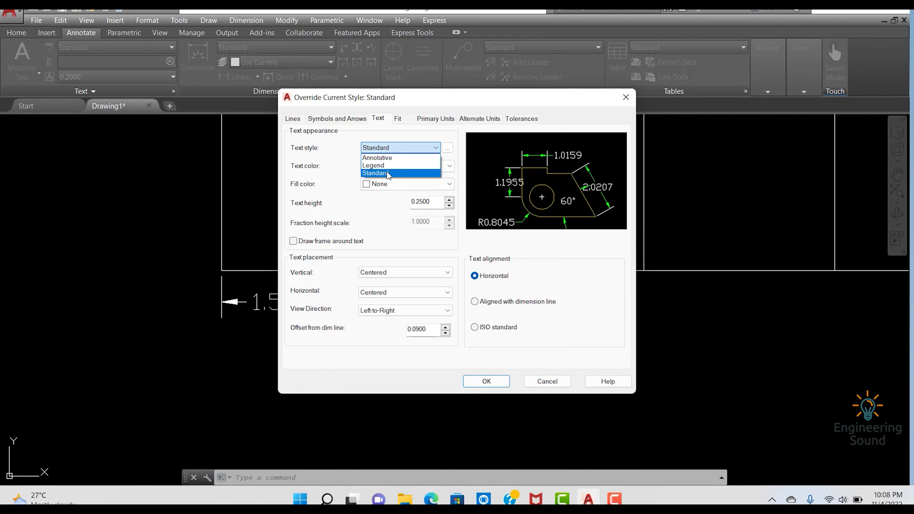
left_click(388, 173)
left_click(396, 166)
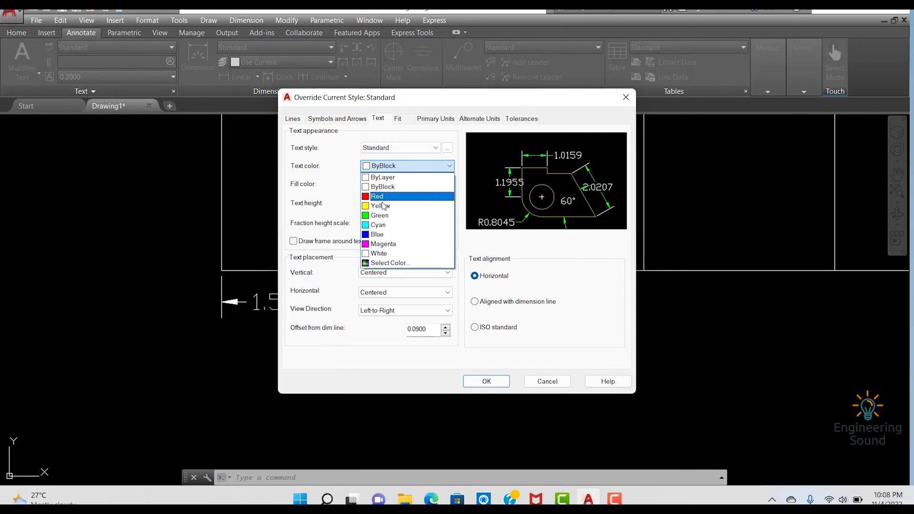
left_click(381, 206)
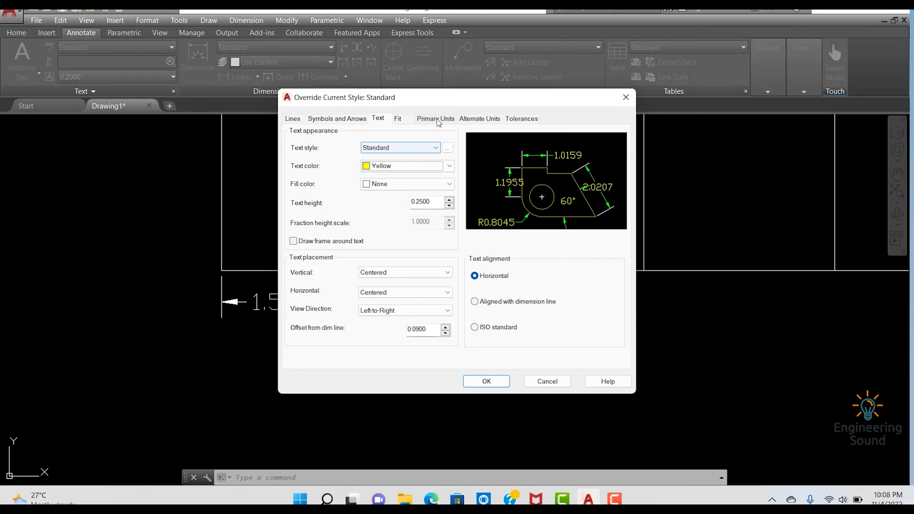
left_click(492, 383)
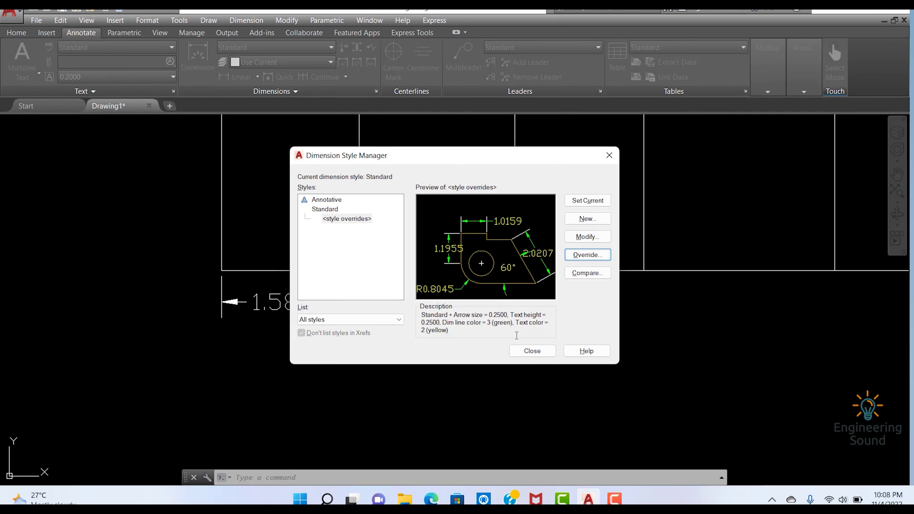
left_click(532, 351)
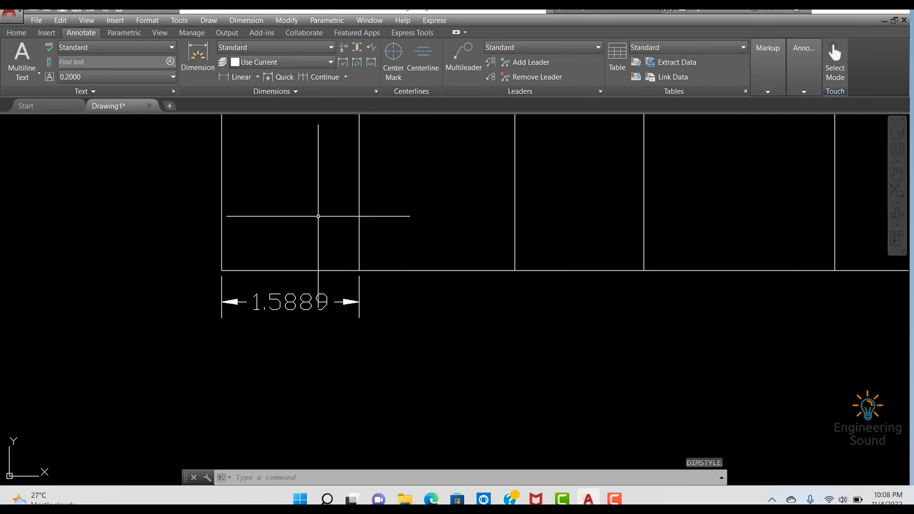
- Add a 1.7996 linear dimension between the second rectangle's bottom corners
left_click(200, 65)
left_click(360, 270)
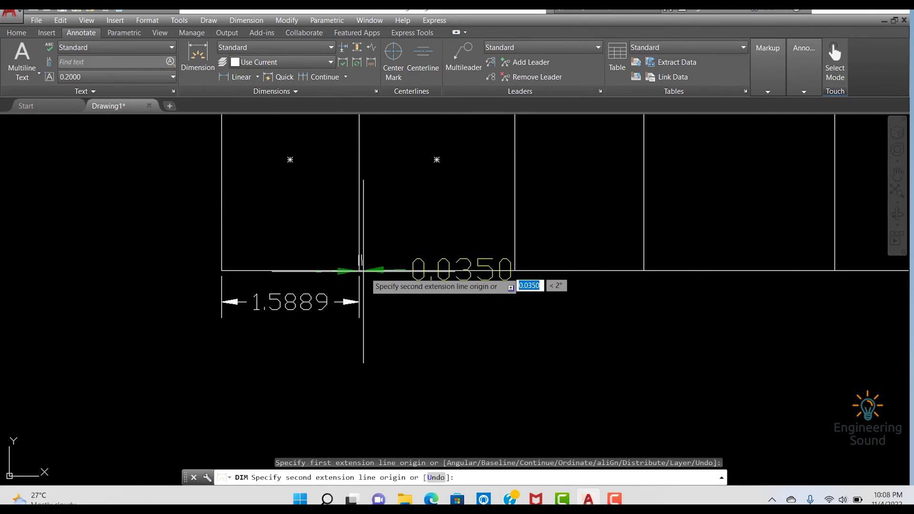
left_click(514, 271)
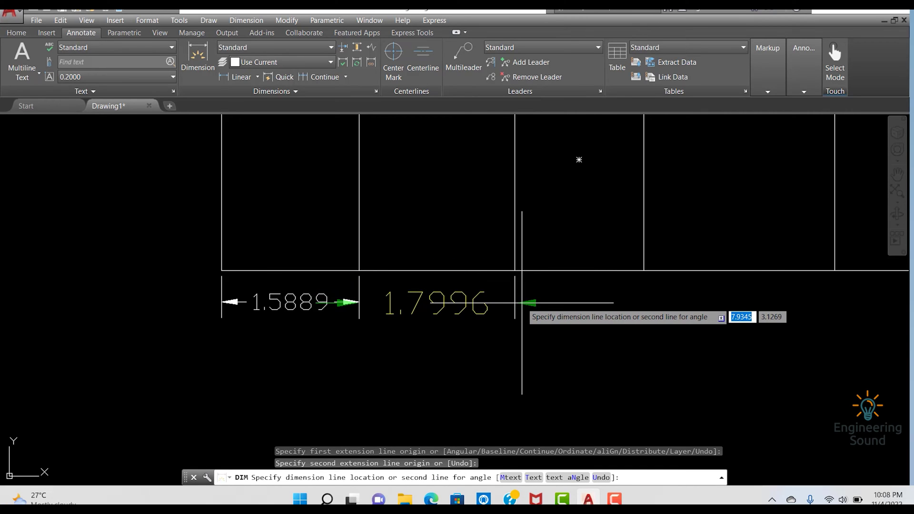
left_click(522, 302)
type("c")
key("Return")
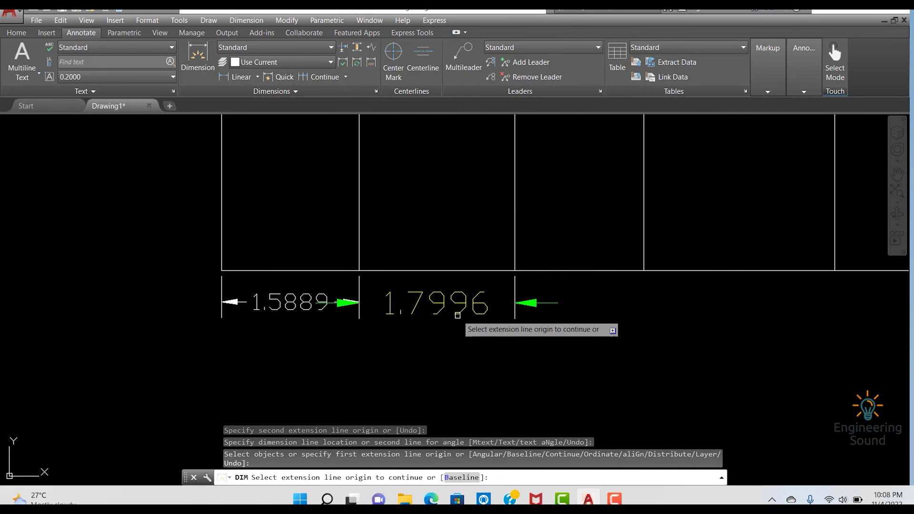
key("Return")
- Start a new Standard override with text height 0.1 and arrow size 0.1
type("d")
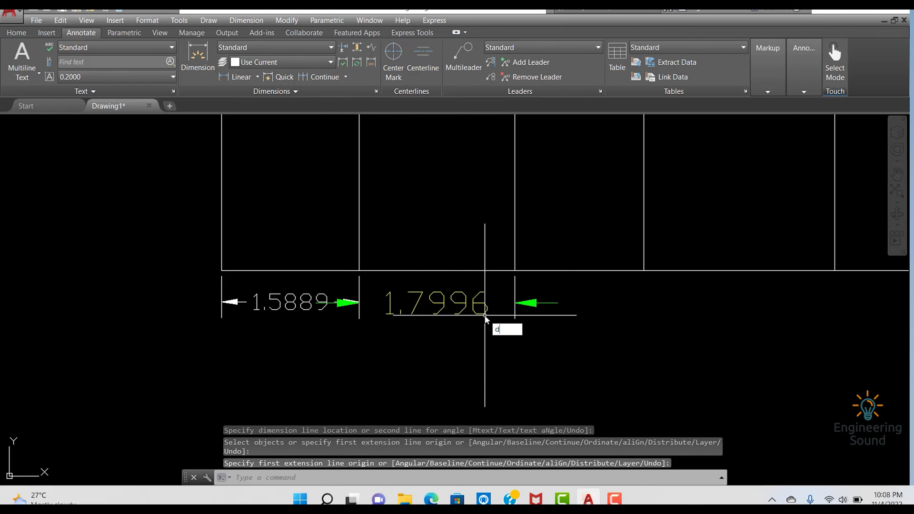
key("Return")
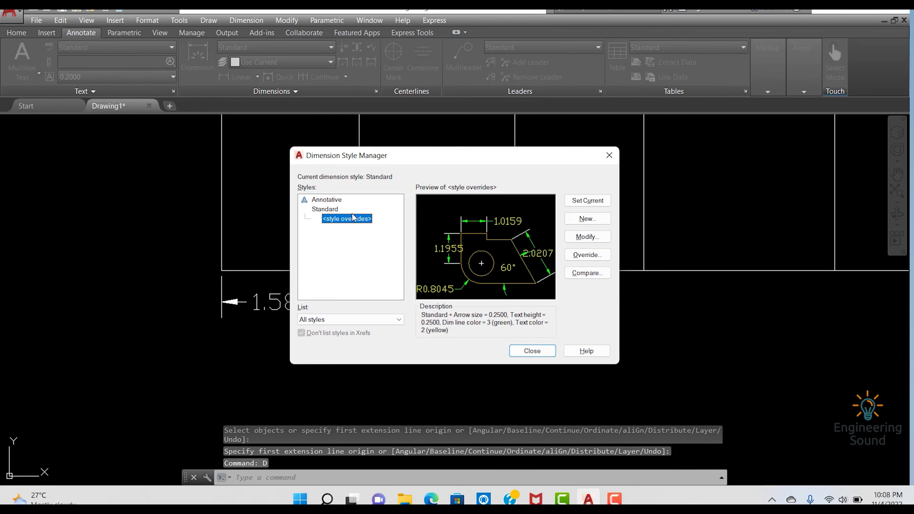
left_click(580, 255)
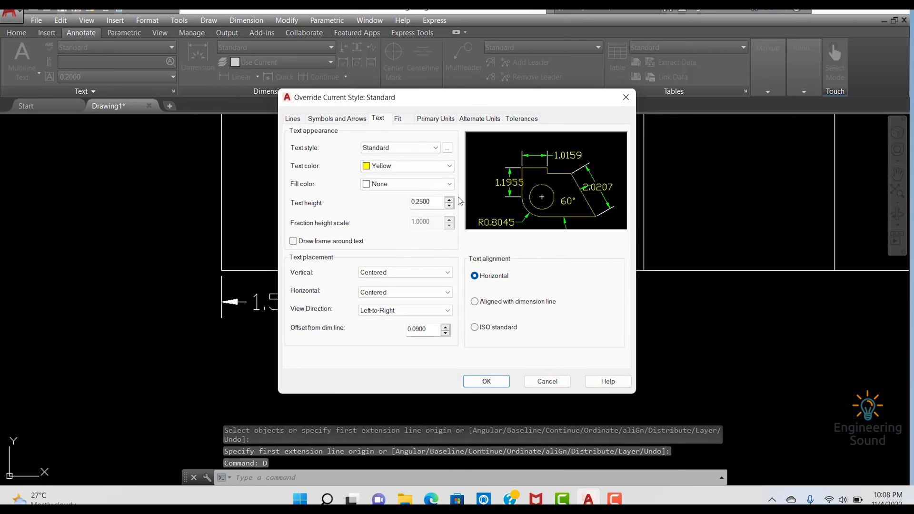
double_click(423, 201)
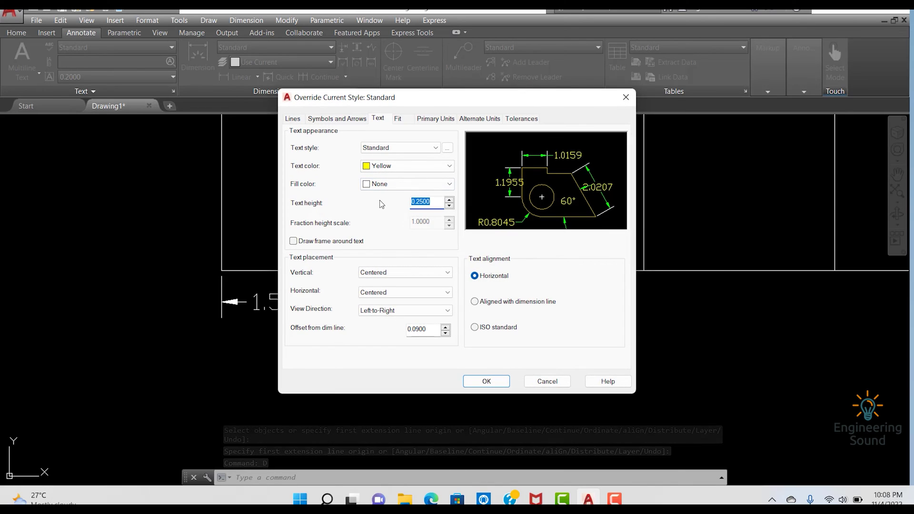
type("0")
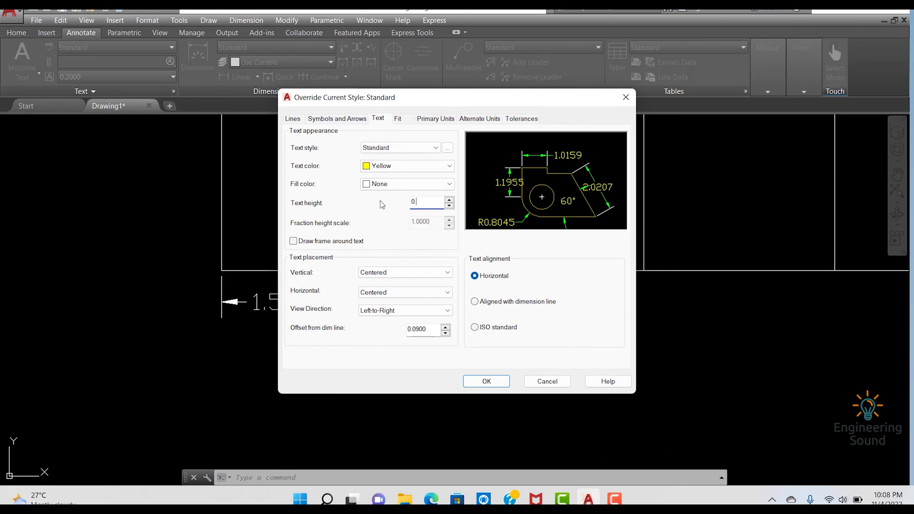
type(".1")
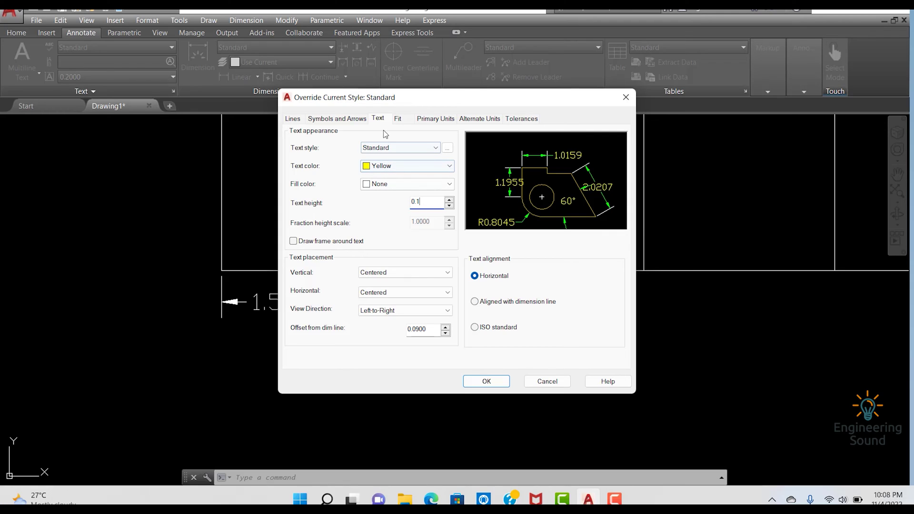
left_click(335, 119)
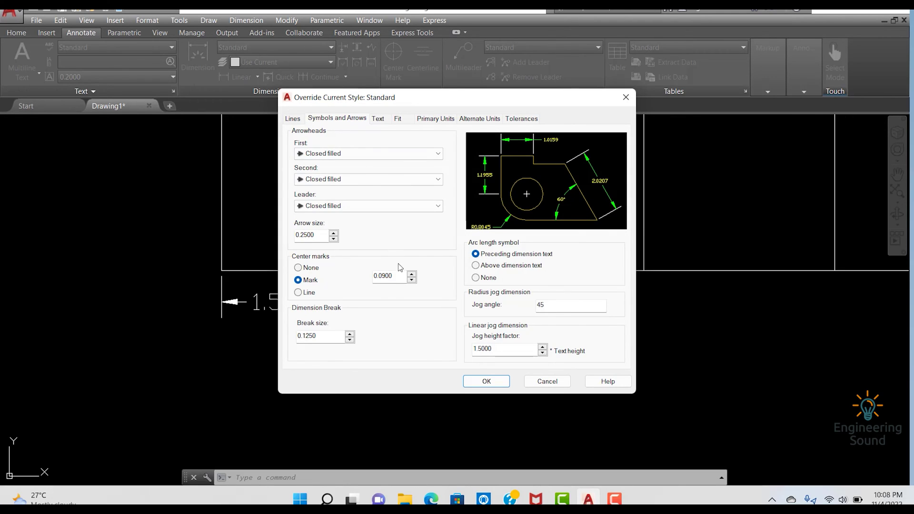
double_click(322, 233)
type("0.11")
- Set linear precision to 0.0 and suppress trailing zeros
left_click(437, 119)
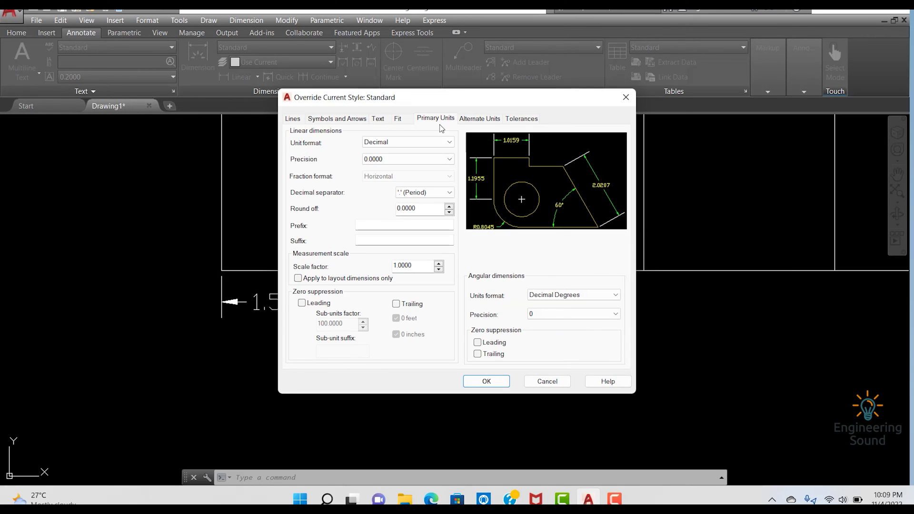
left_click(406, 162)
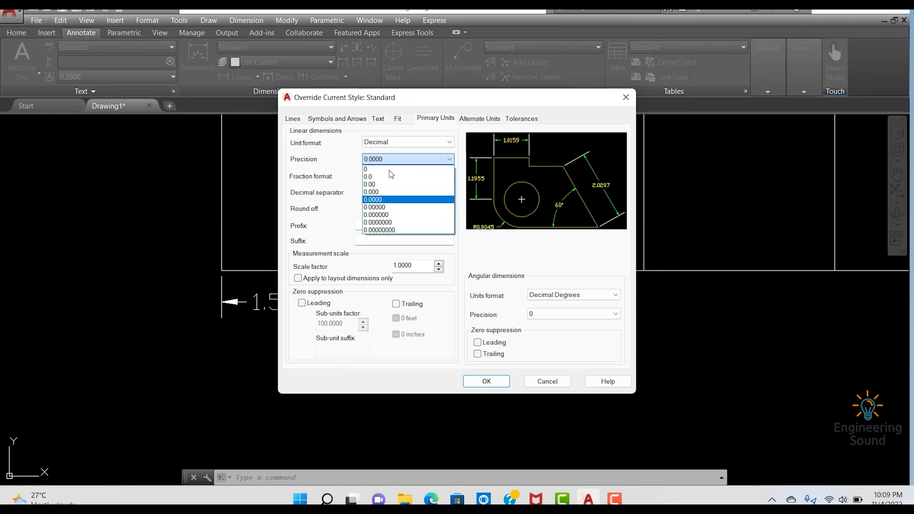
left_click(376, 176)
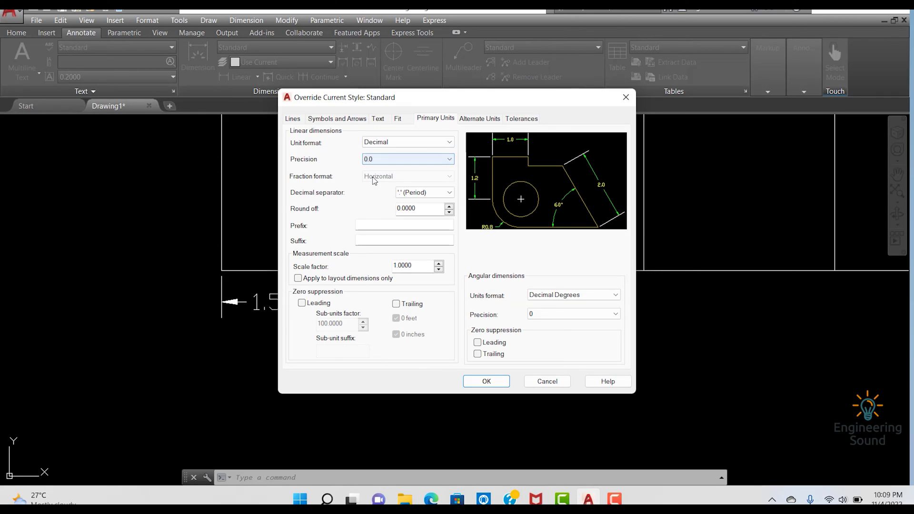
left_click(395, 304)
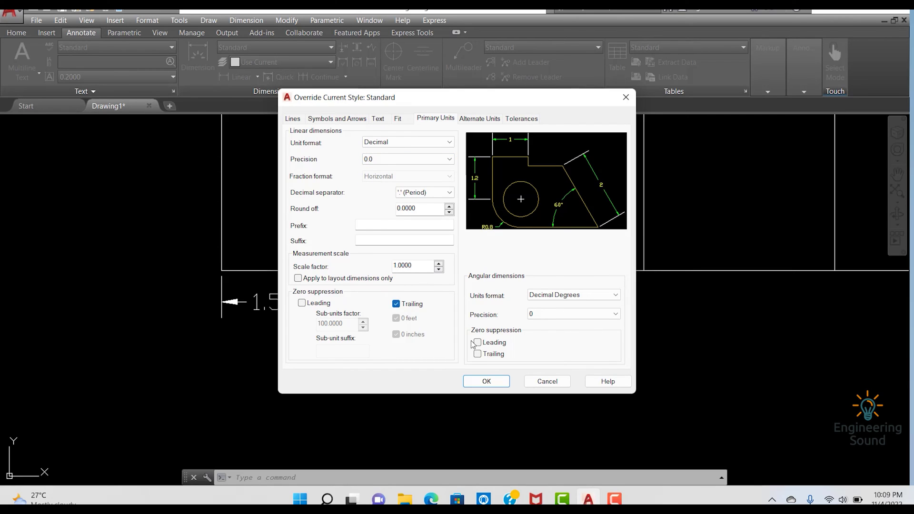
- Apply the override and delete the 1.7996 dimension
left_click(487, 382)
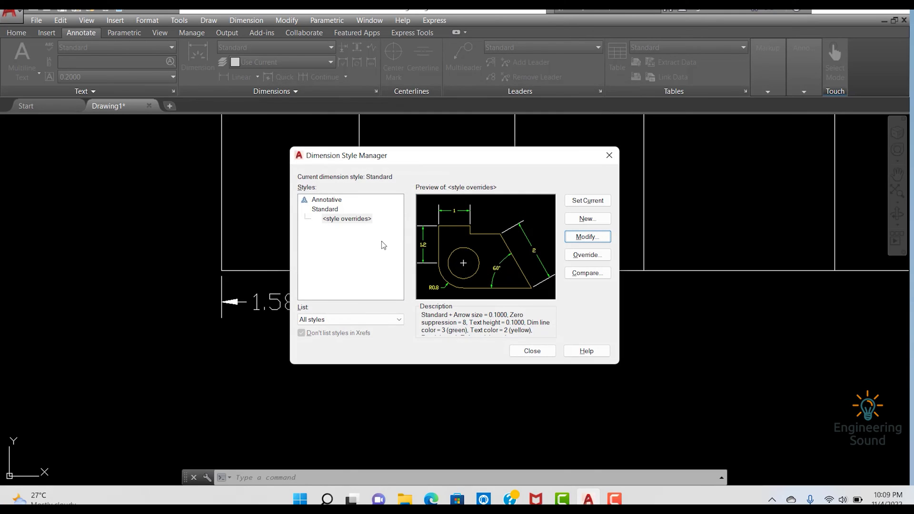
left_click(532, 351)
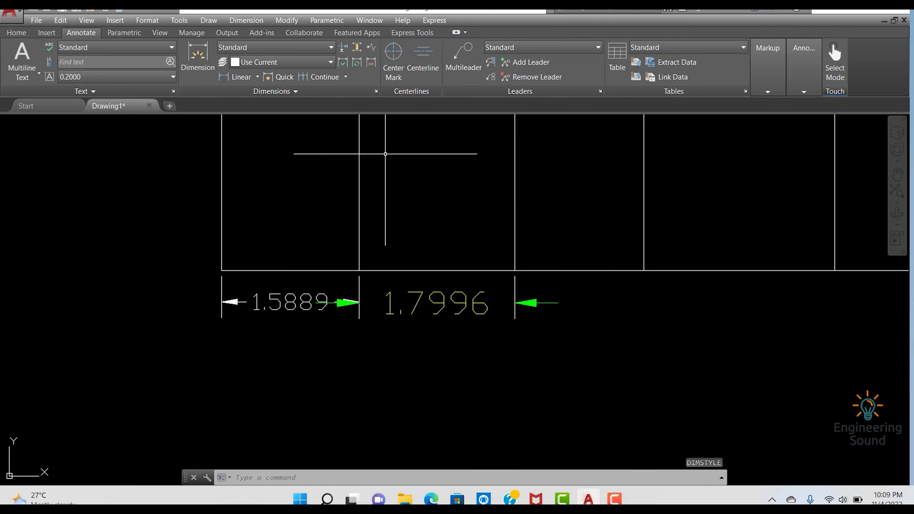
middle_click_drag(363, 194, 242, 204)
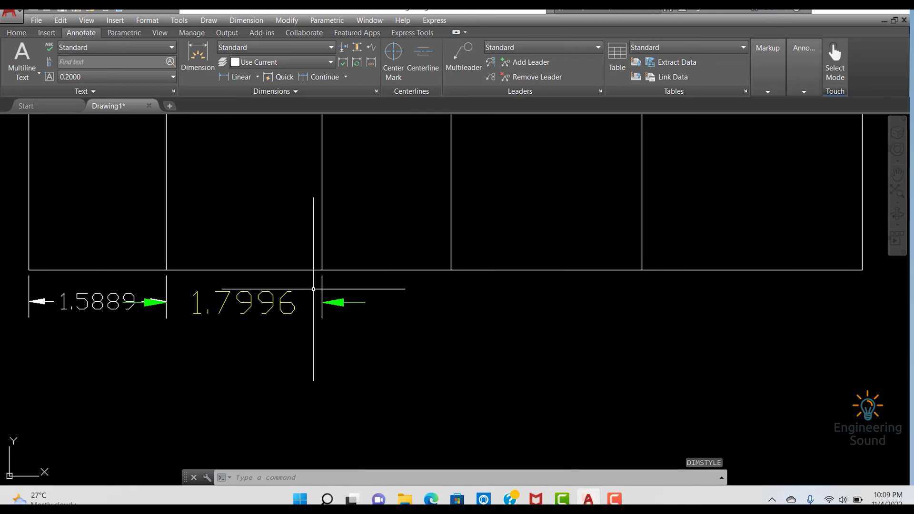
left_click(322, 287)
key("Delete")
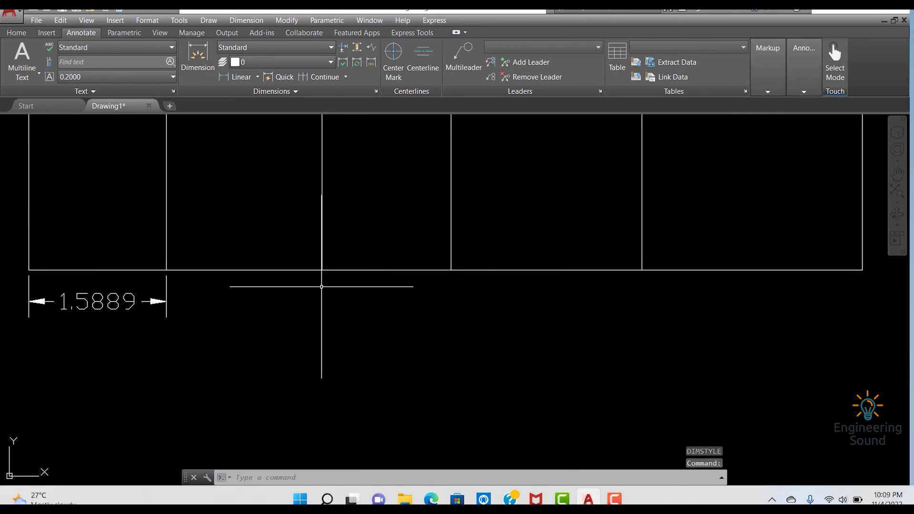
- Dimension the third rectangle with the compact style, reading 1.5, then reopen DIMSTYLE
left_click(199, 62)
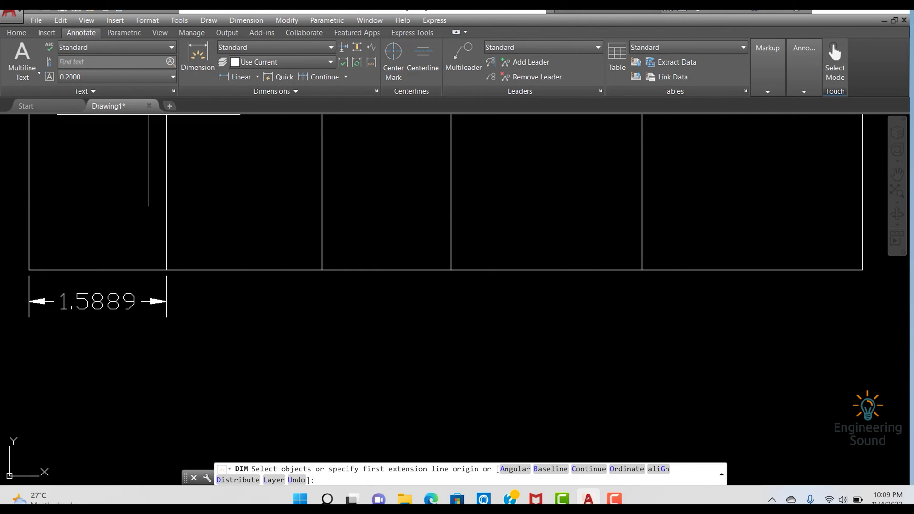
left_click(322, 269)
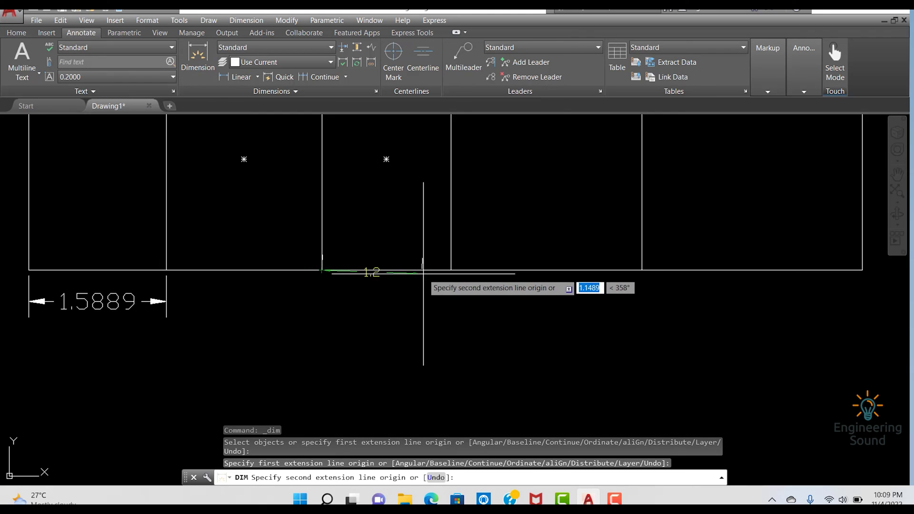
left_click(450, 270)
left_click(433, 303)
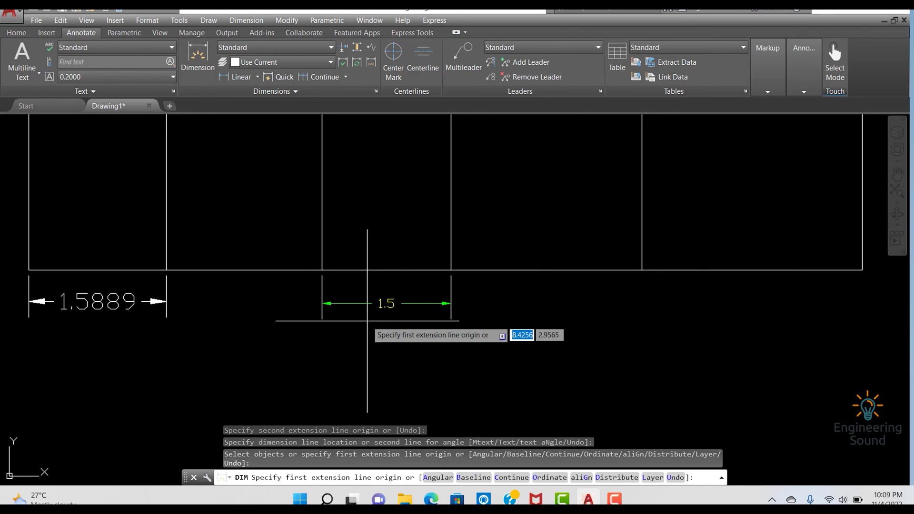
scroll(383, 309, "up", 2)
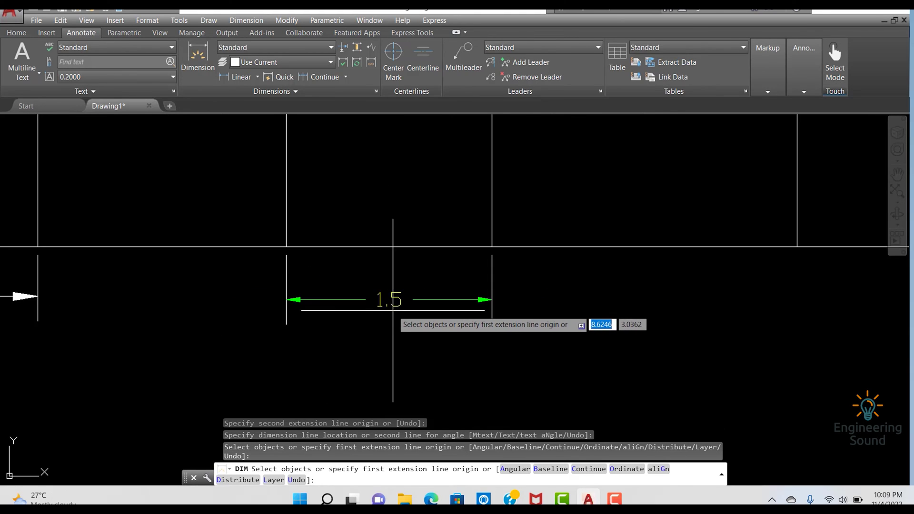
middle_click_drag(356, 304, 438, 312)
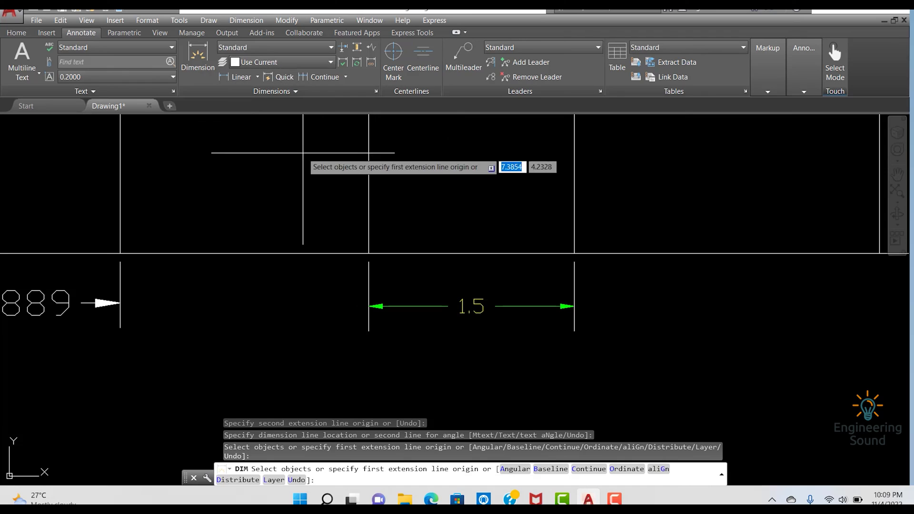
key("Return")
type("D")
key("Return")
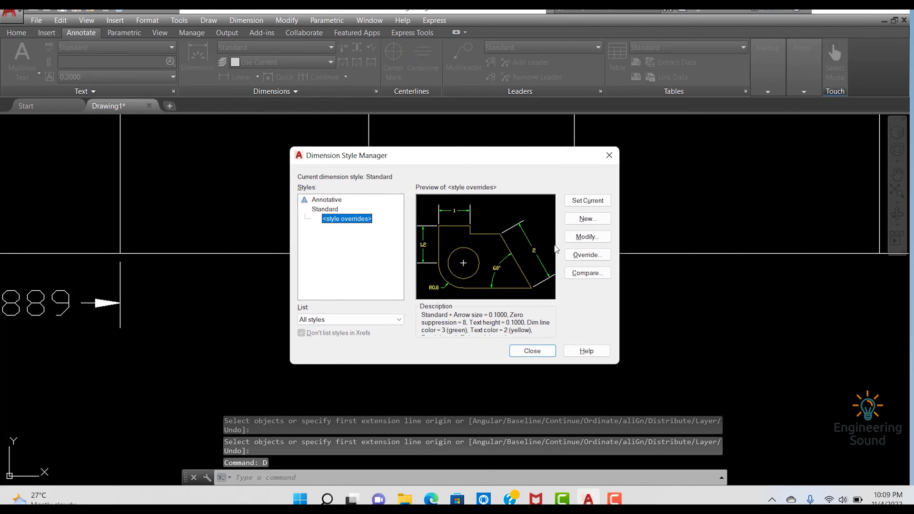
- Rename the style overrides entry to a new dimension style called abc
left_click(587, 254)
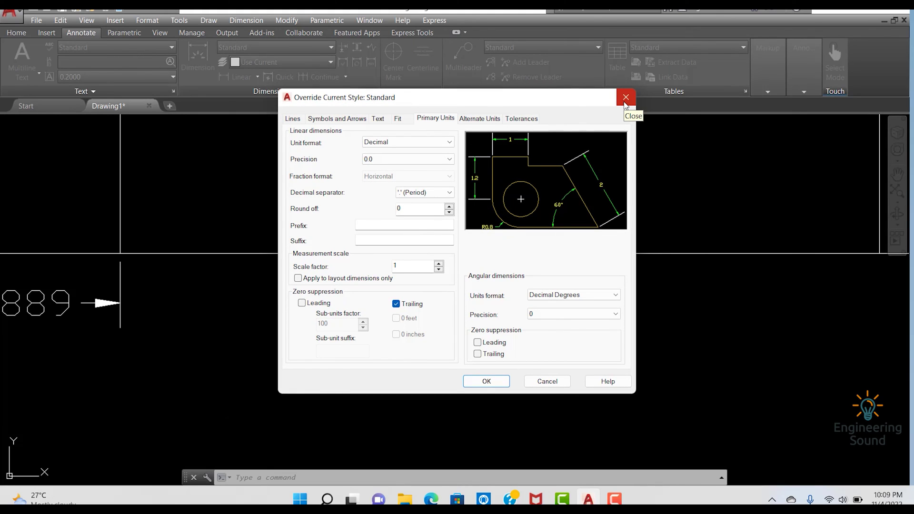
left_click(625, 98)
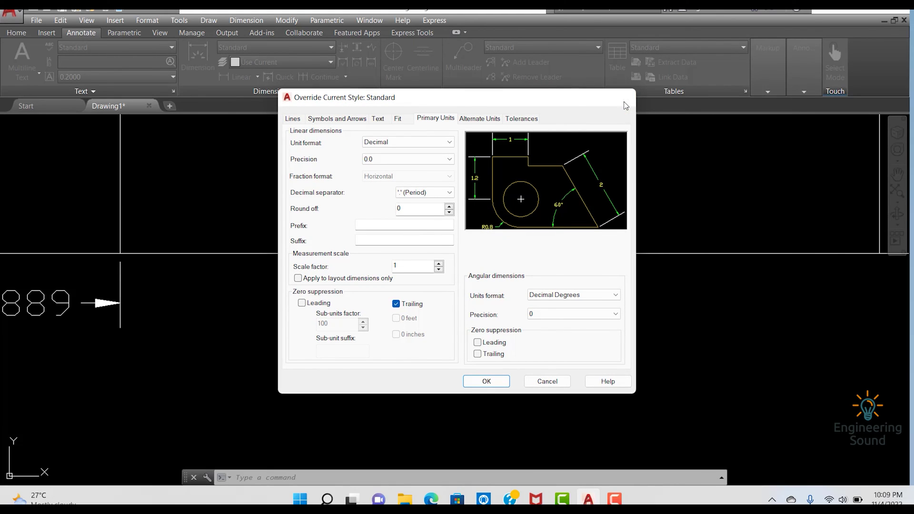
right_click(350, 220)
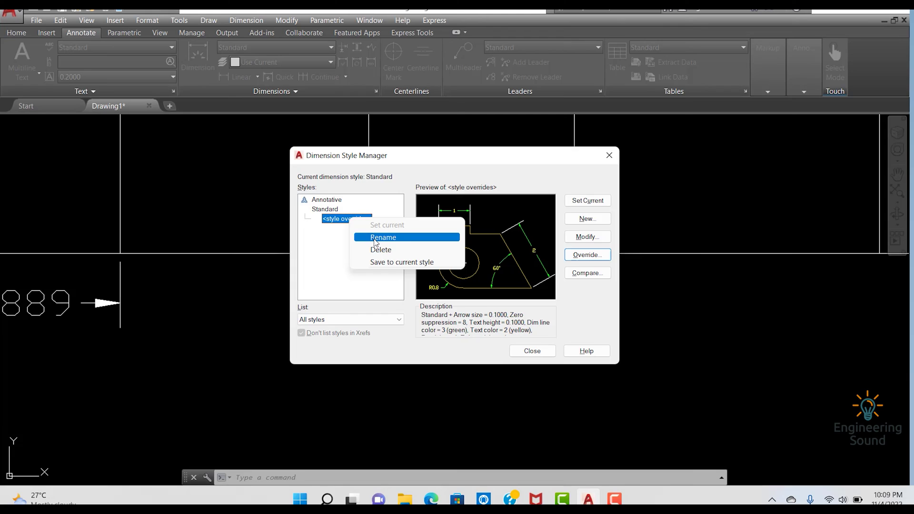
left_click(376, 238)
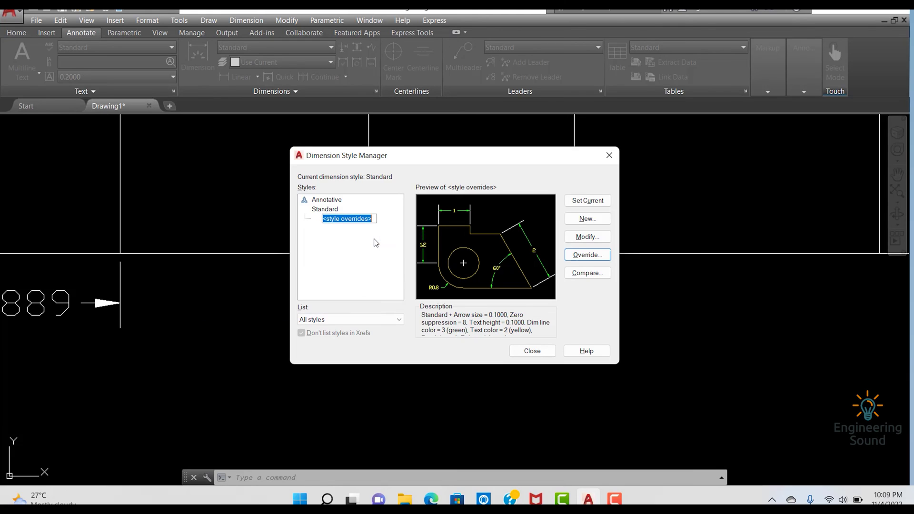
type("abc")
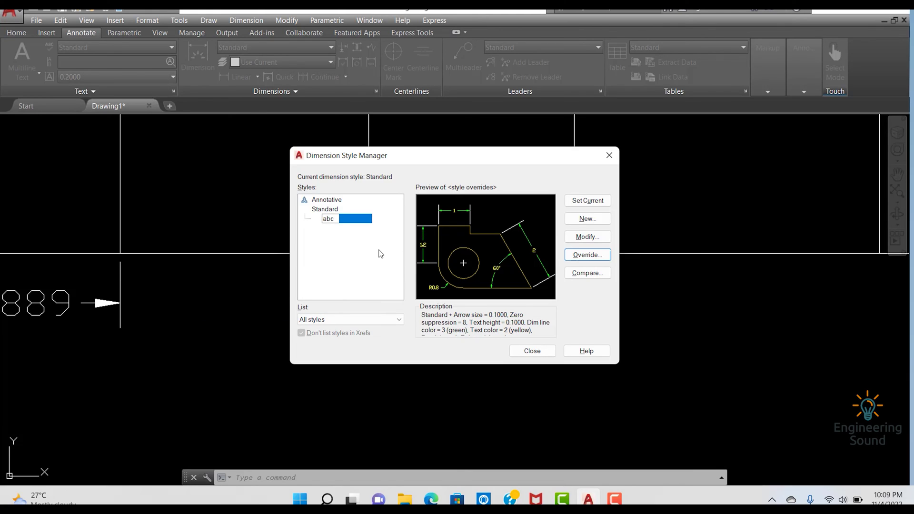
left_click(368, 260)
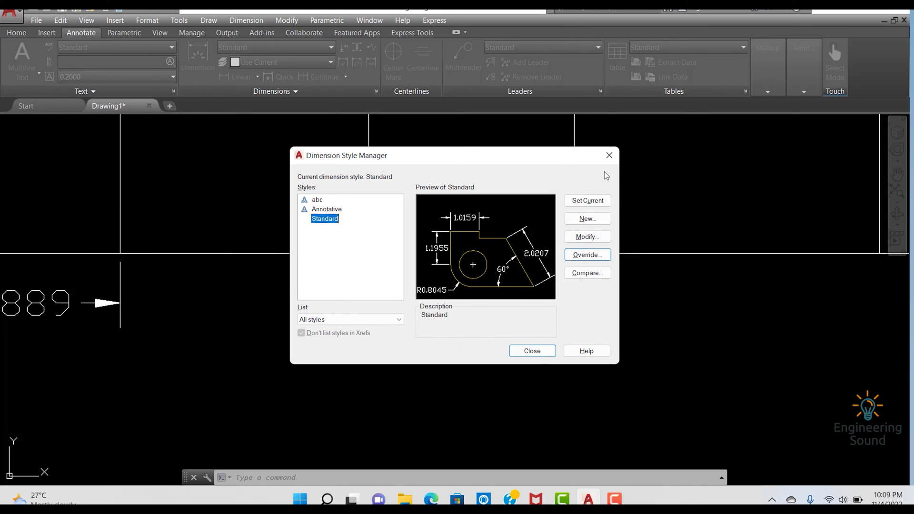
- Reopen the Dimension Style Manager and check the style overrides entry under Standard
left_click(609, 155)
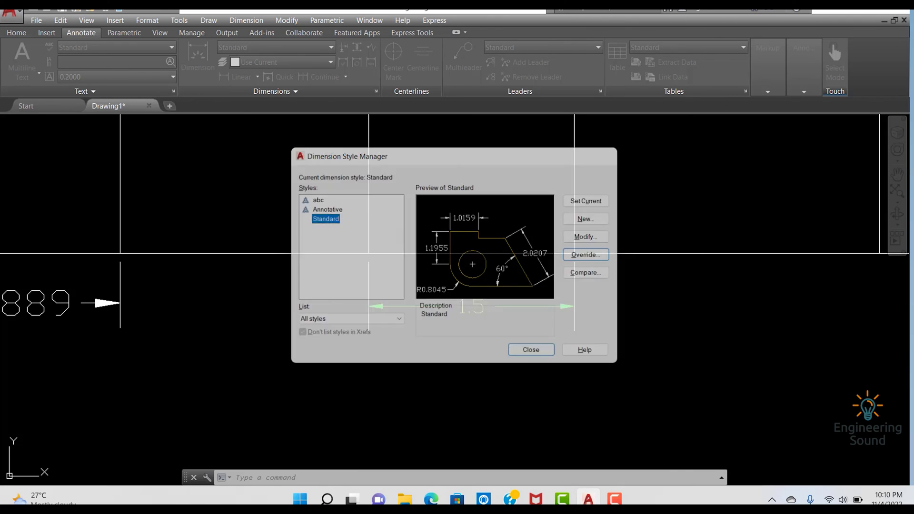
type("d")
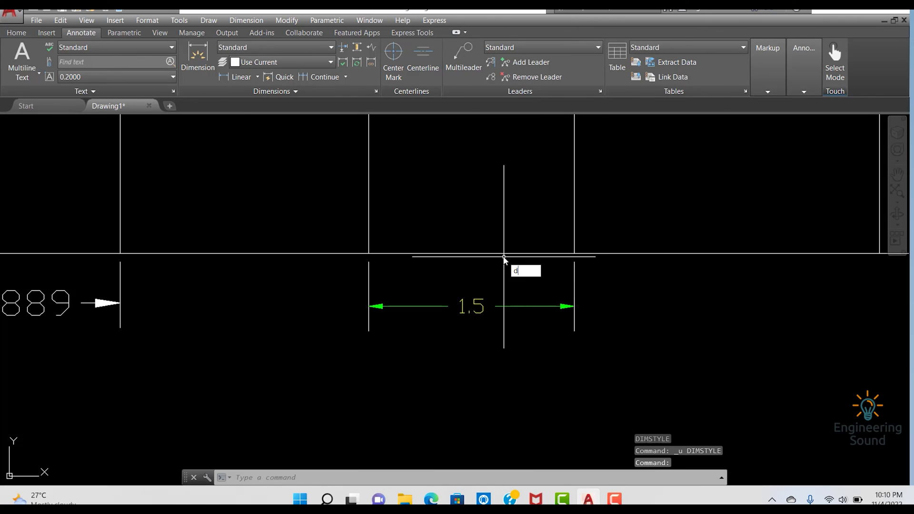
key("Return")
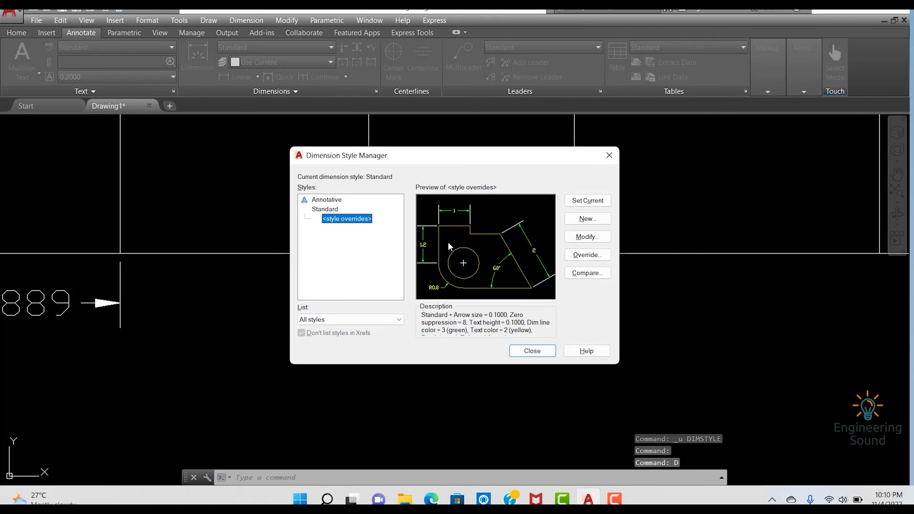
right_click(356, 222)
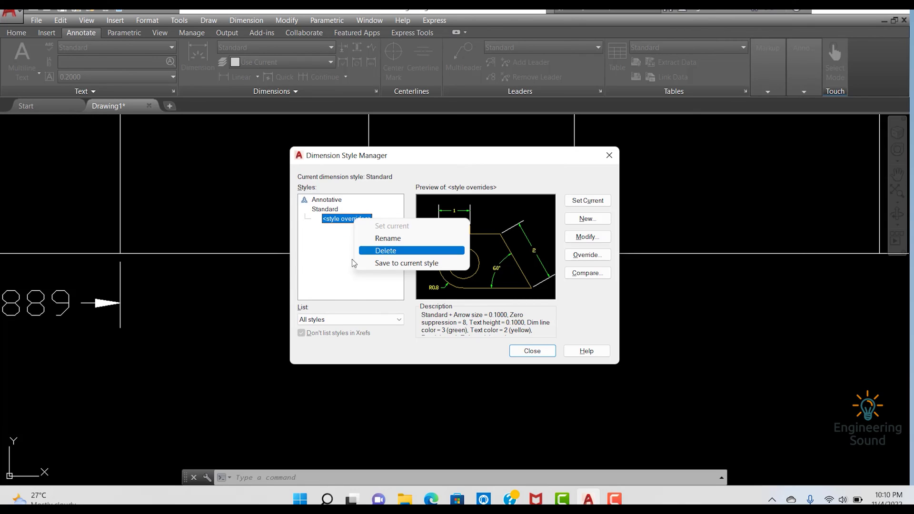
left_click(329, 256)
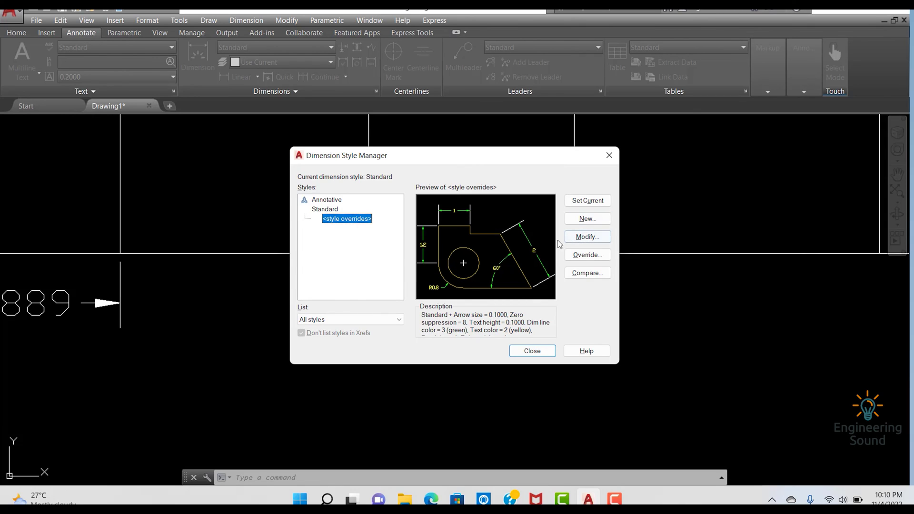
- Override the Standard style's dimension text colour from yellow to Red
left_click(588, 255)
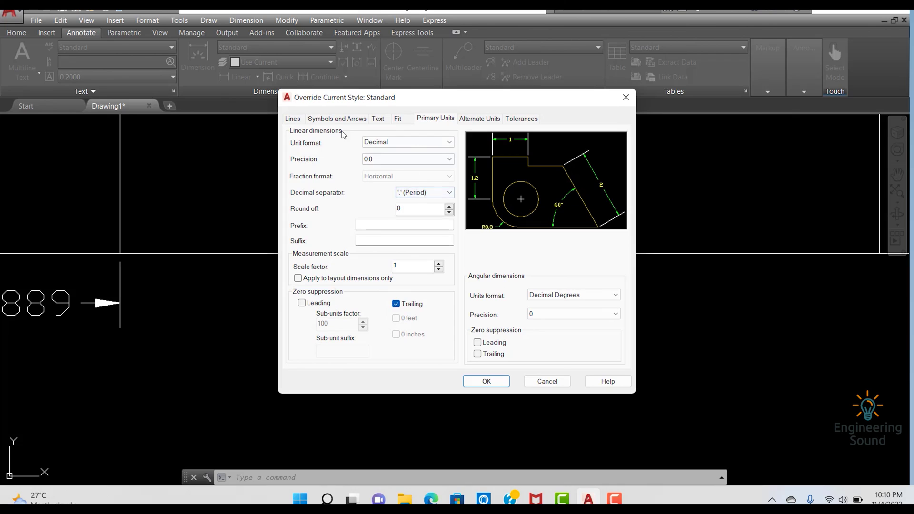
left_click(351, 119)
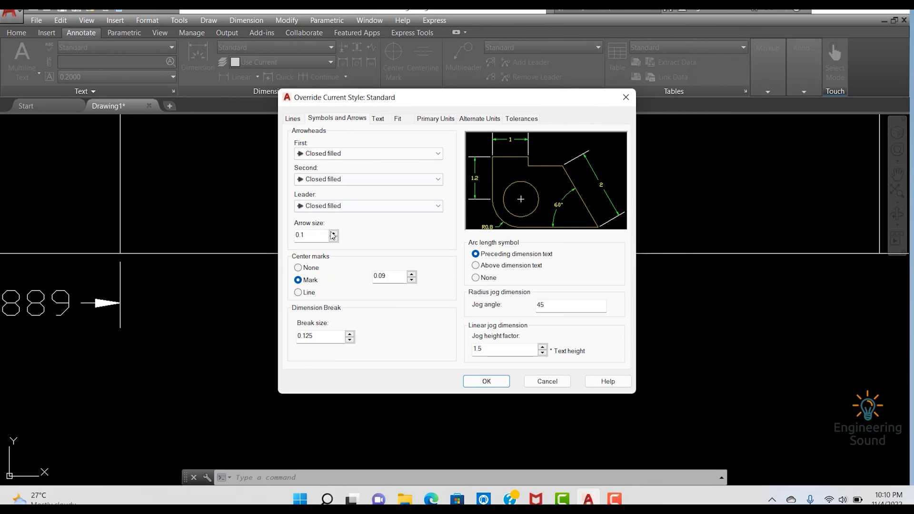
left_click(380, 119)
left_click(404, 167)
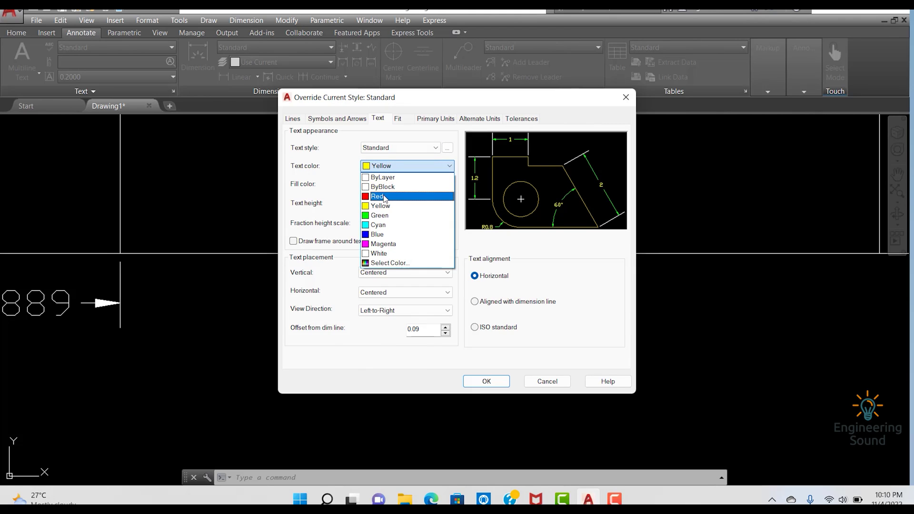
left_click(388, 198)
left_click(495, 381)
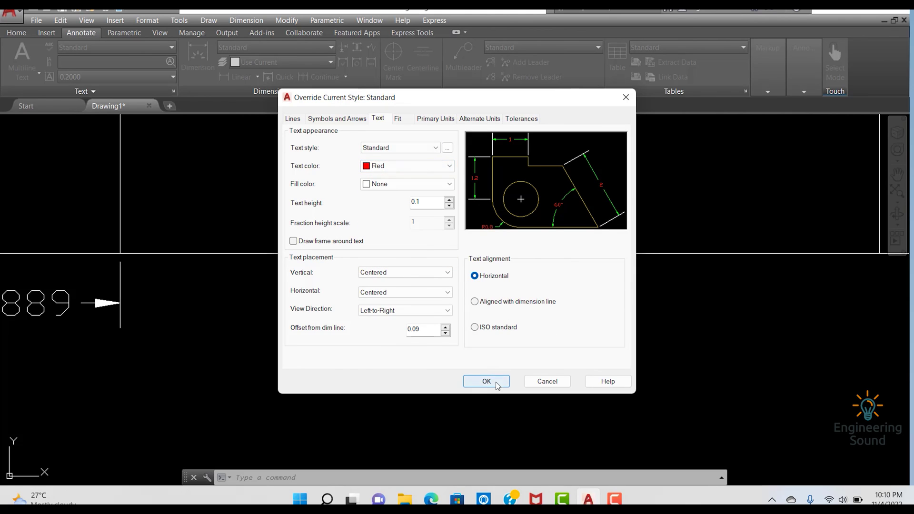
- Dimension the next rectangle's 2.2 width in red text, placed below the rectangles
left_click(532, 351)
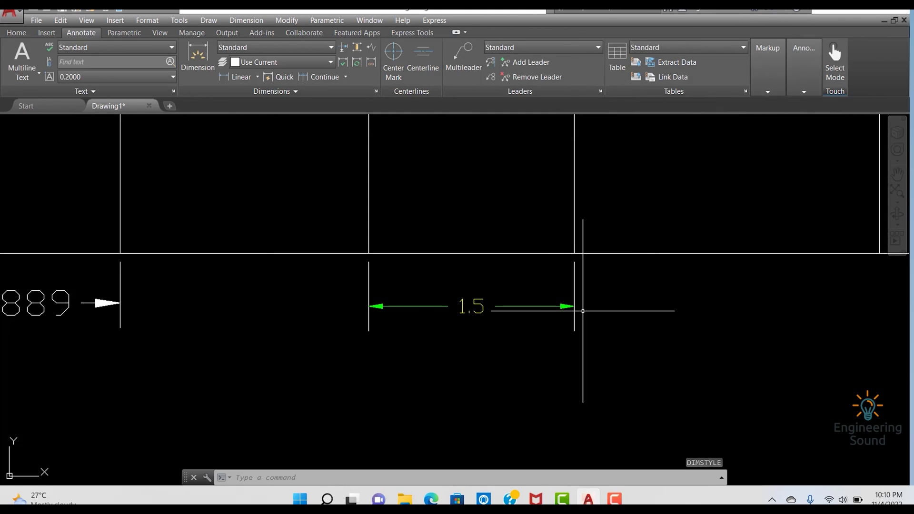
left_click(197, 57)
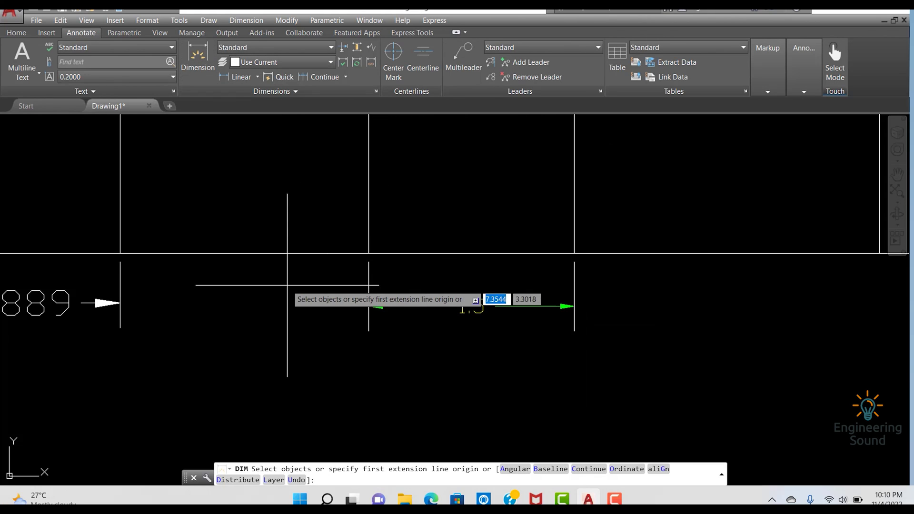
middle_click_drag(547, 280, 416, 260)
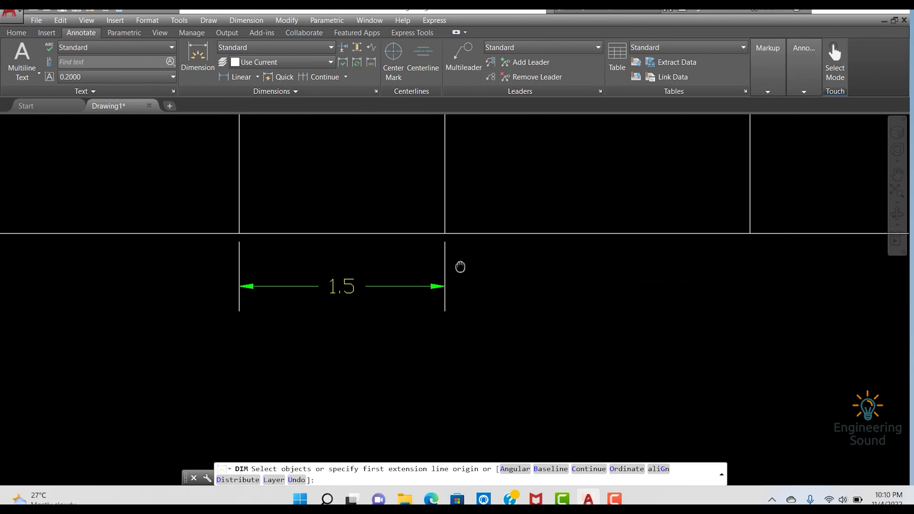
left_click(443, 232)
left_click(749, 232)
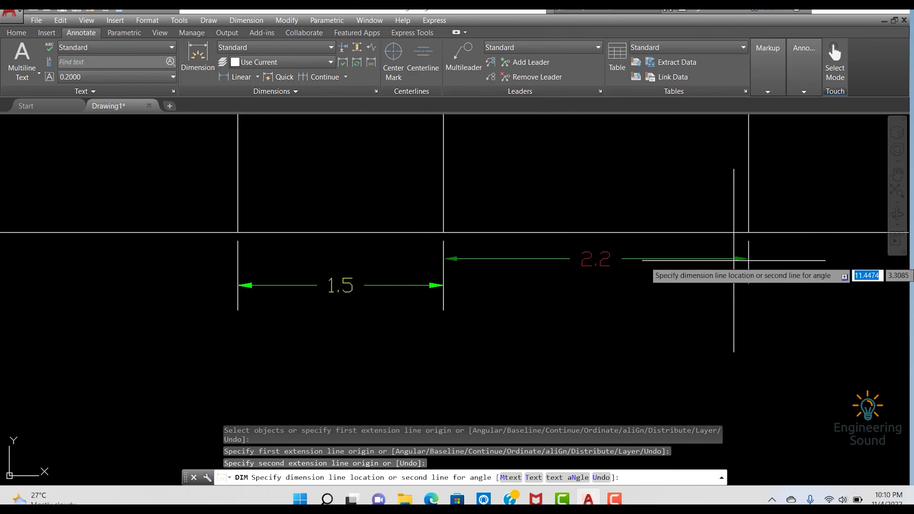
left_click(663, 289)
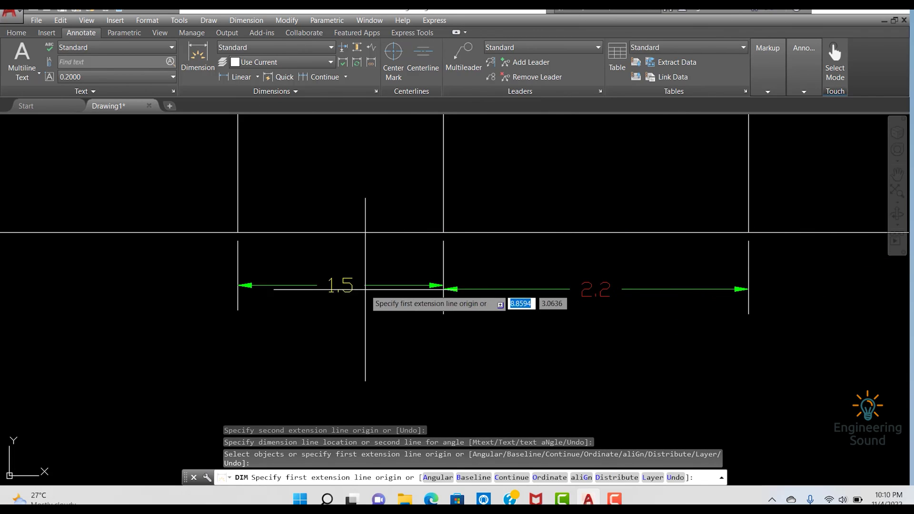
middle_click_drag(335, 294, 524, 298)
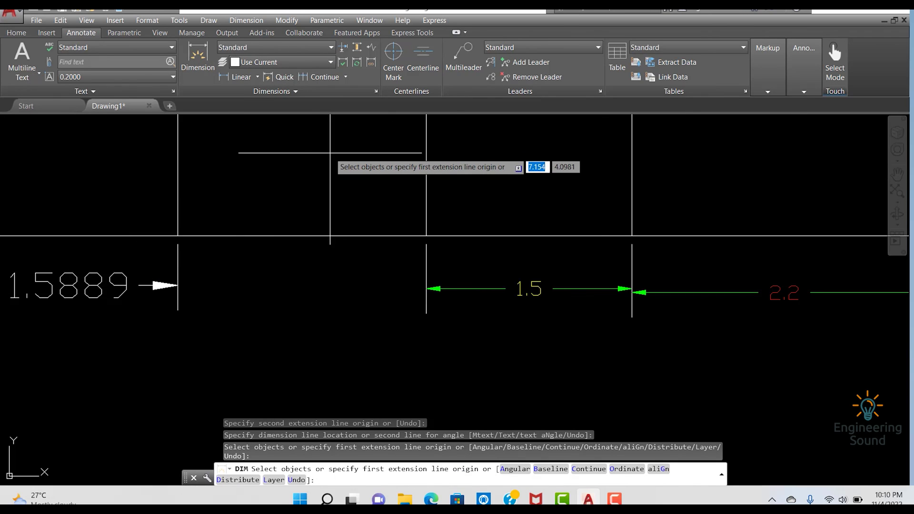
- End the dimension command and reopen the Dimension Style Manager with D
type("d")
key("Return")
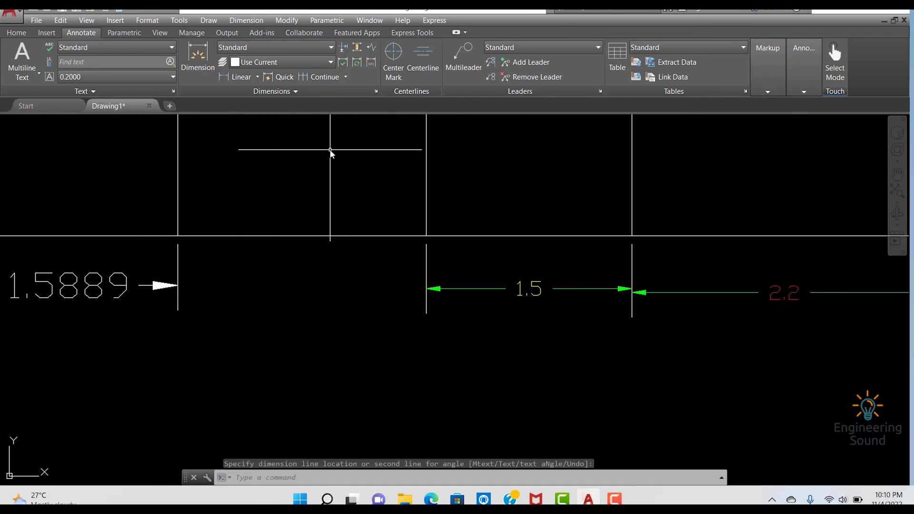
type("D")
key("Return")
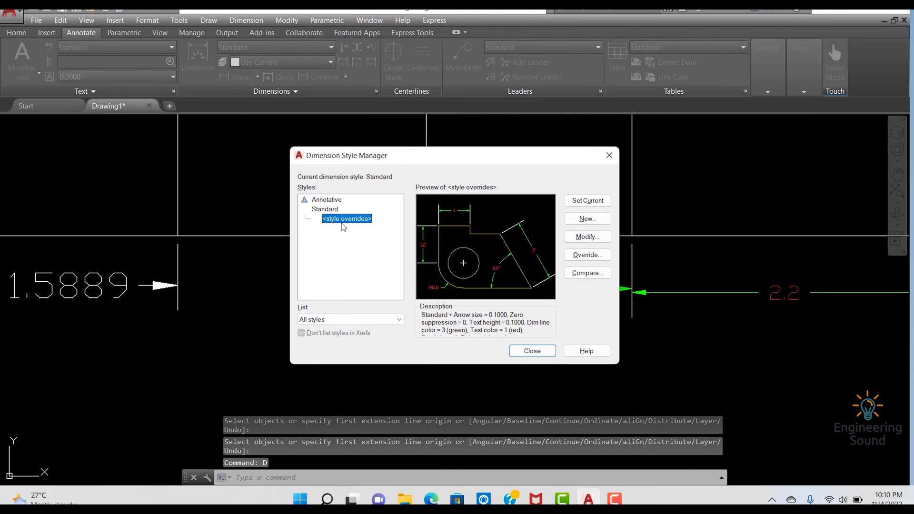